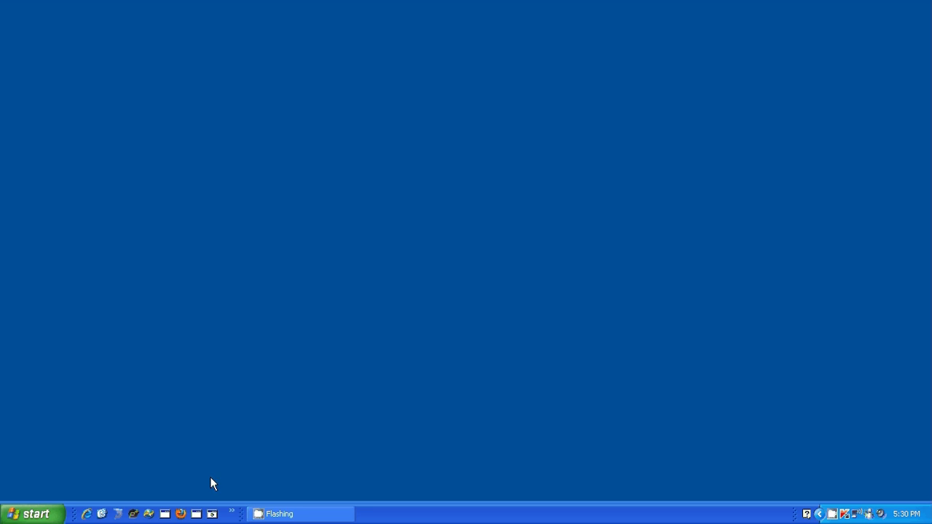
# Launch Firefox and load demo.schooladmin.co.in to reach the SchoolAdmin login page.
pyautogui.click(182, 515)
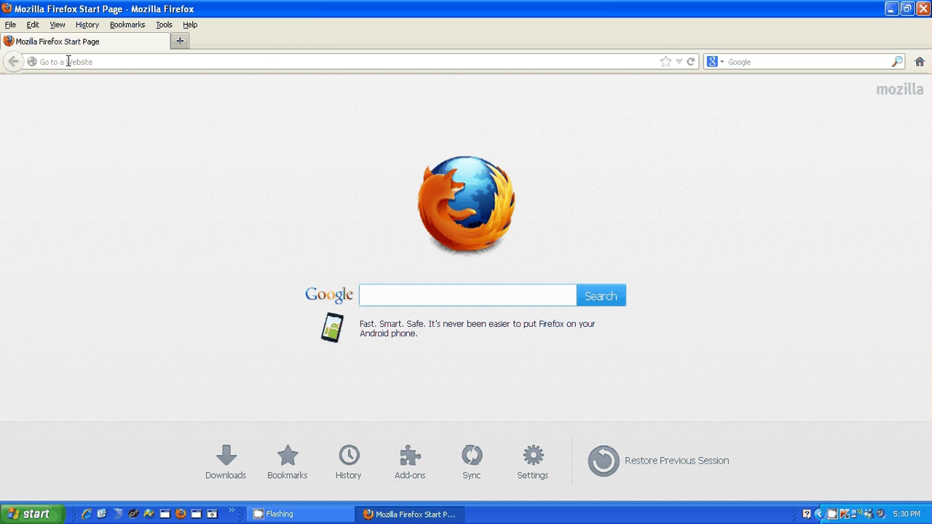
pyautogui.click(68, 61)
pyautogui.write('suryaj')
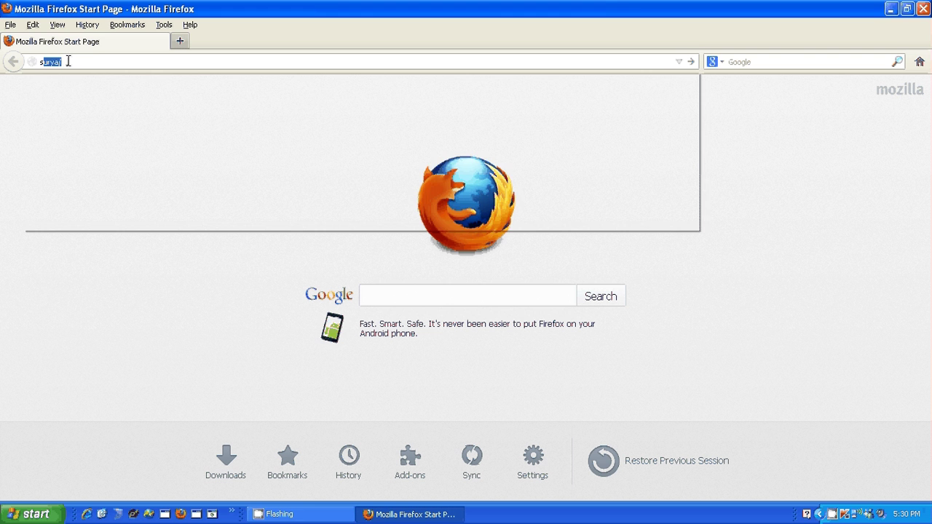
pyautogui.write('chool')
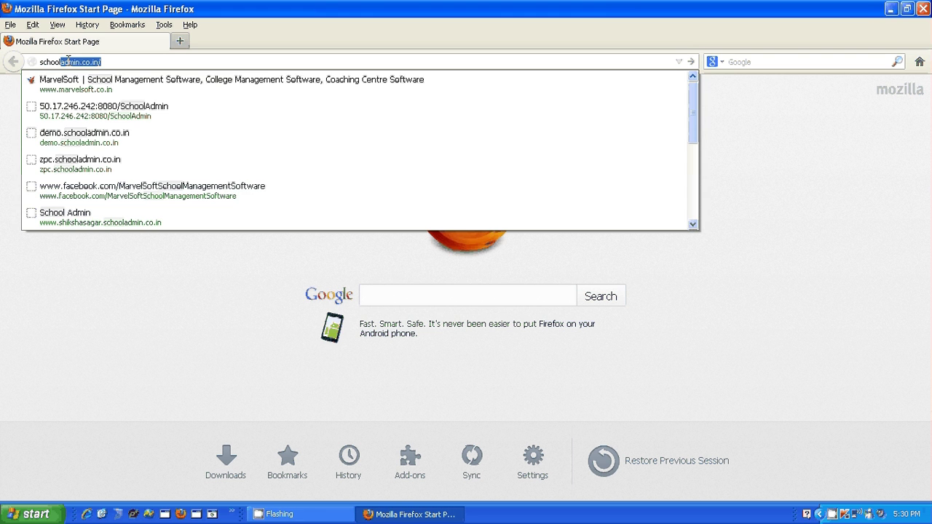
pyautogui.press('Escape')
pyautogui.press('Escape')
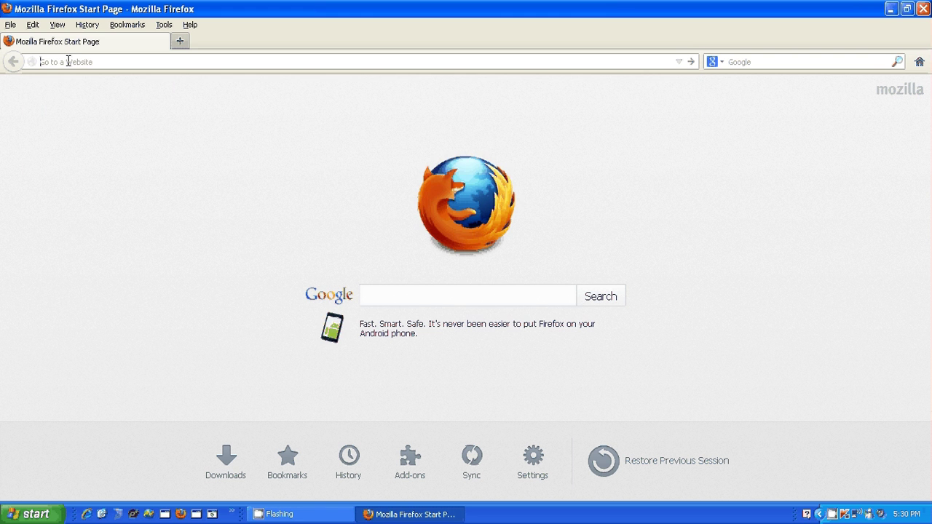
pyautogui.write('demo.')
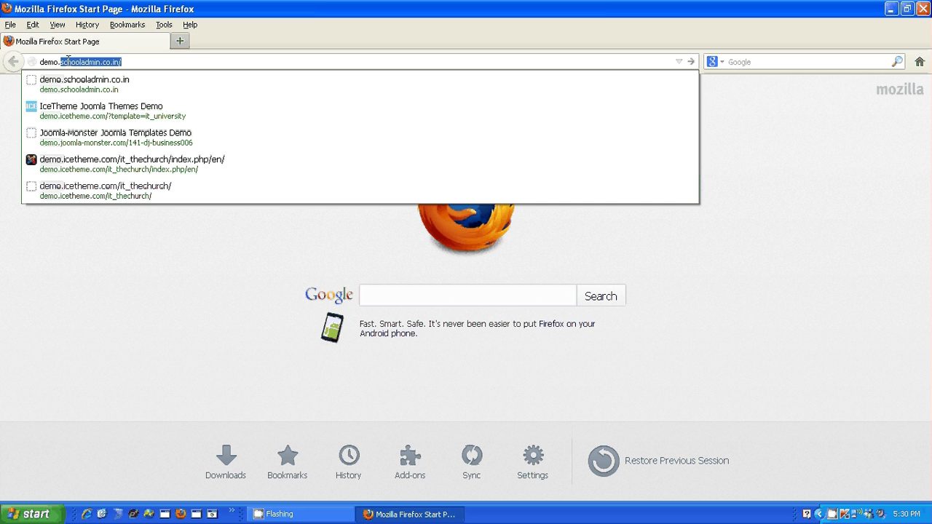
pyautogui.write('sch')
pyautogui.press('Down')
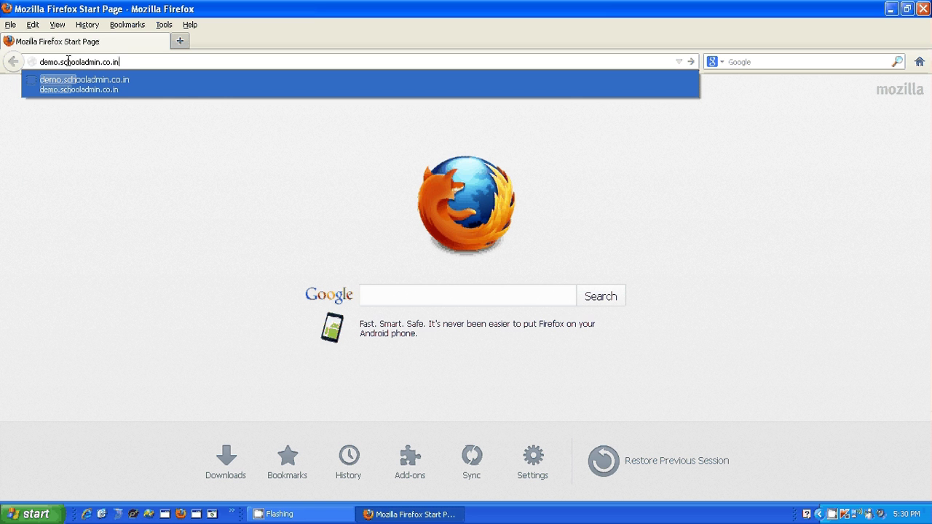
pyautogui.press('Return')
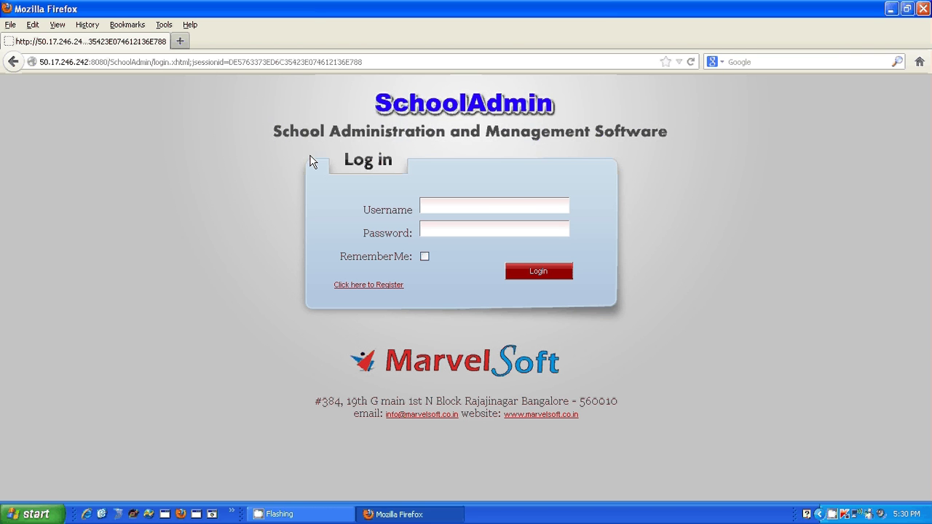
# Log in with the saved username karthik and its password.
pyautogui.click(433, 205)
pyautogui.write('karth')
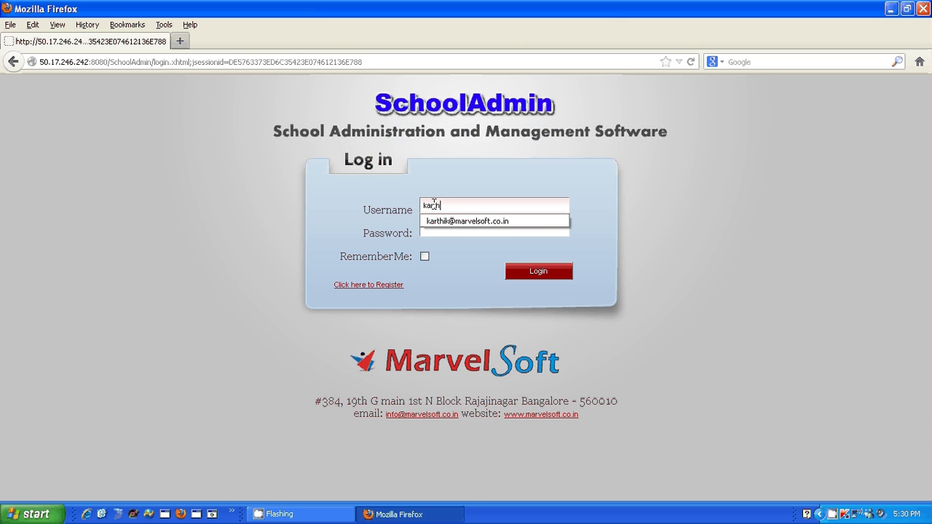
pyautogui.write('ik')
pyautogui.press('Down')
pyautogui.press('Return')
pyautogui.press('Tab')
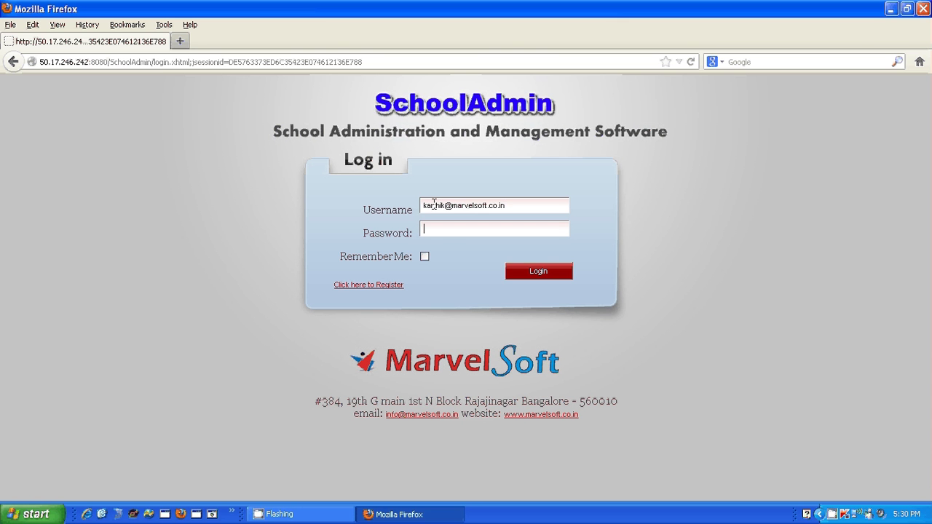
pyautogui.write('*****')
pyautogui.write('****')
pyautogui.press('BackSpace')
pyautogui.press('BackSpace')
pyautogui.press('BackSpace')
pyautogui.press('BackSpace')
pyautogui.write('***')
pyautogui.write('****')
pyautogui.write('*****')
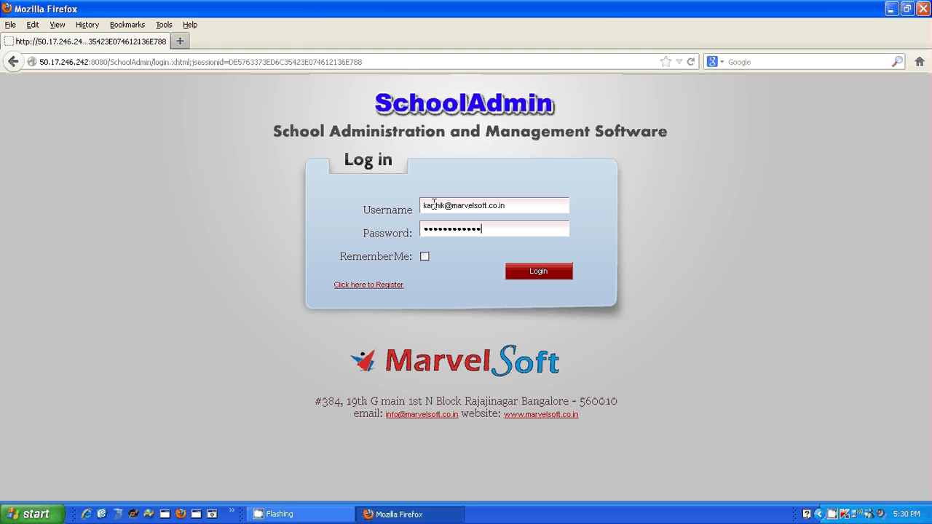
pyautogui.press('Return')
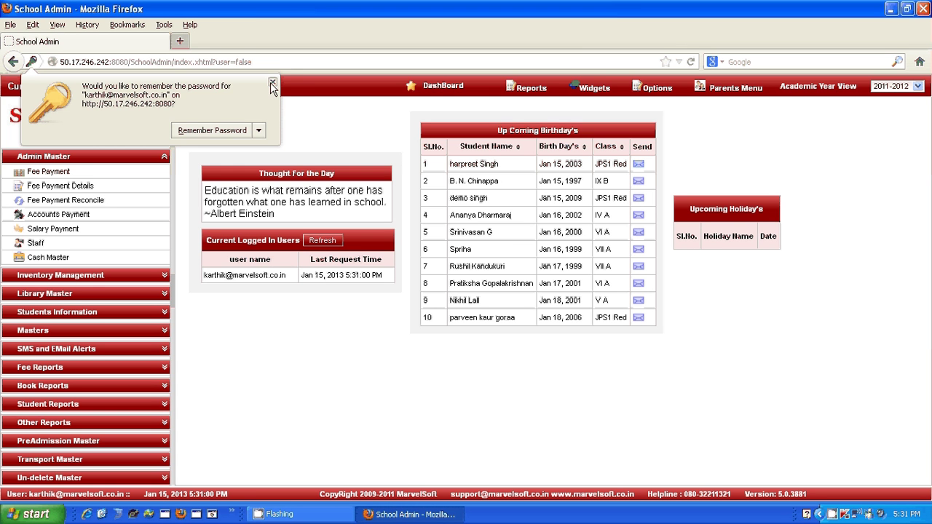
# Dismiss Firefox's remember-password bar, collapse Admin Master and open the Options menu.
pyautogui.click(272, 83)
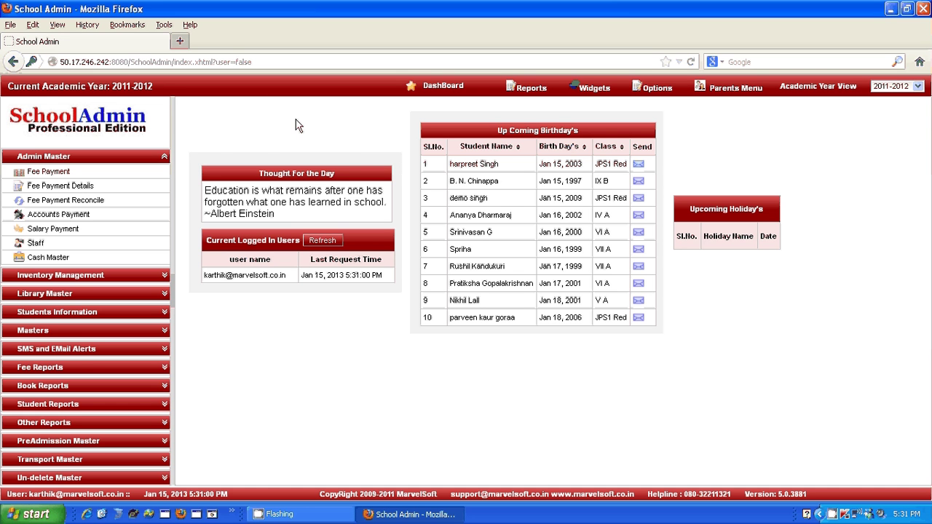
pyautogui.click(76, 159)
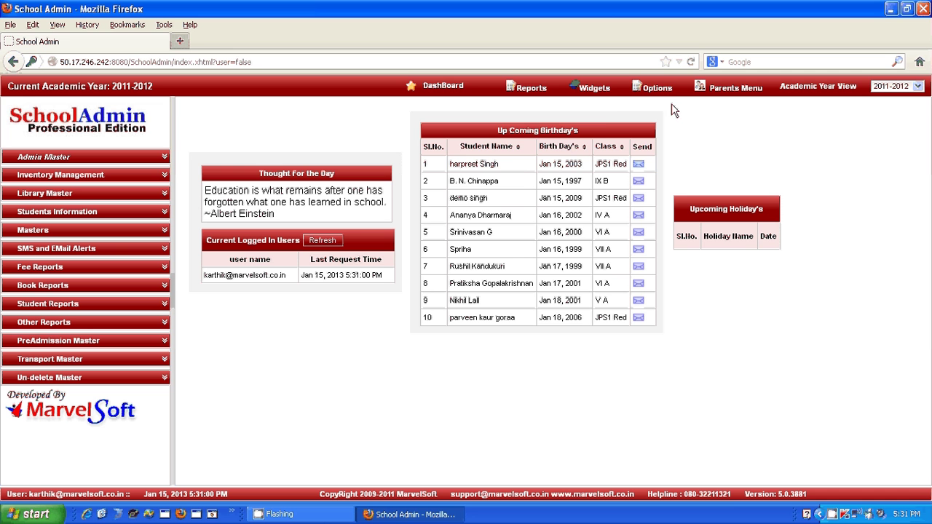
pyautogui.click(656, 89)
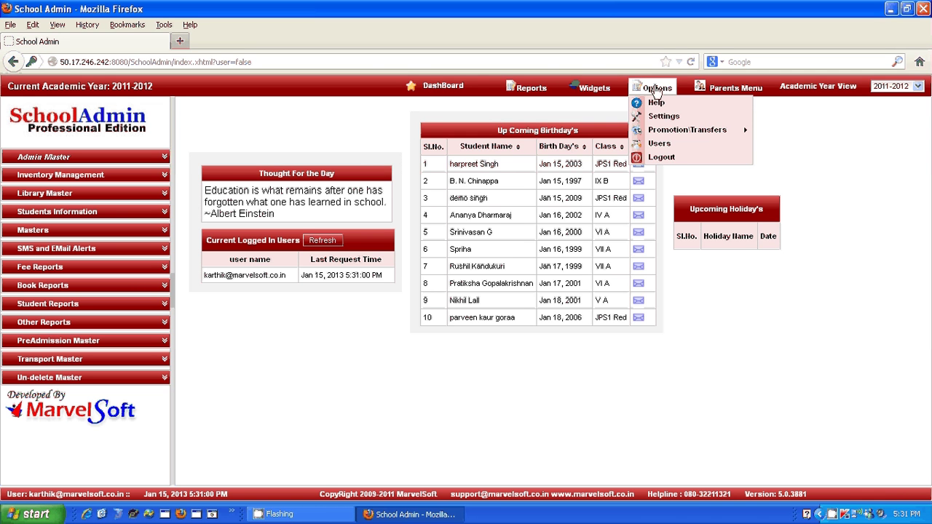
pyautogui.click(664, 119)
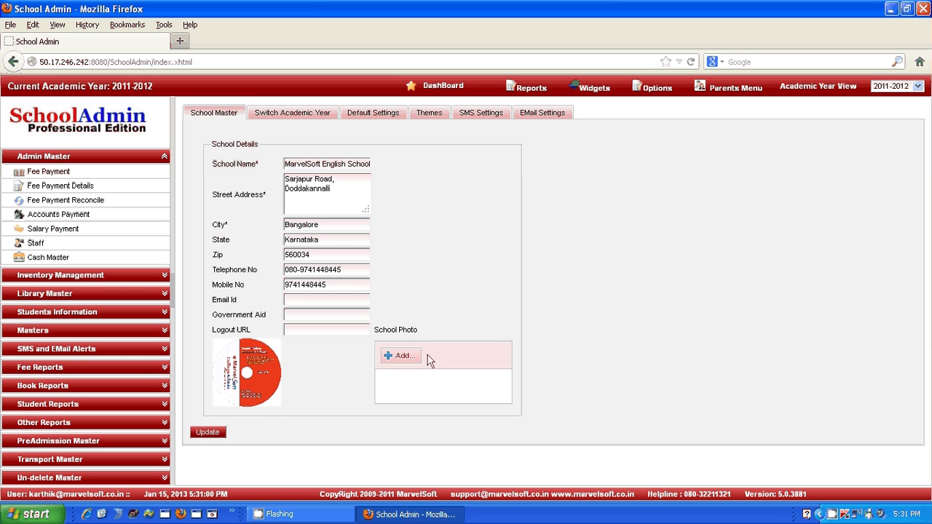
pyautogui.click(206, 433)
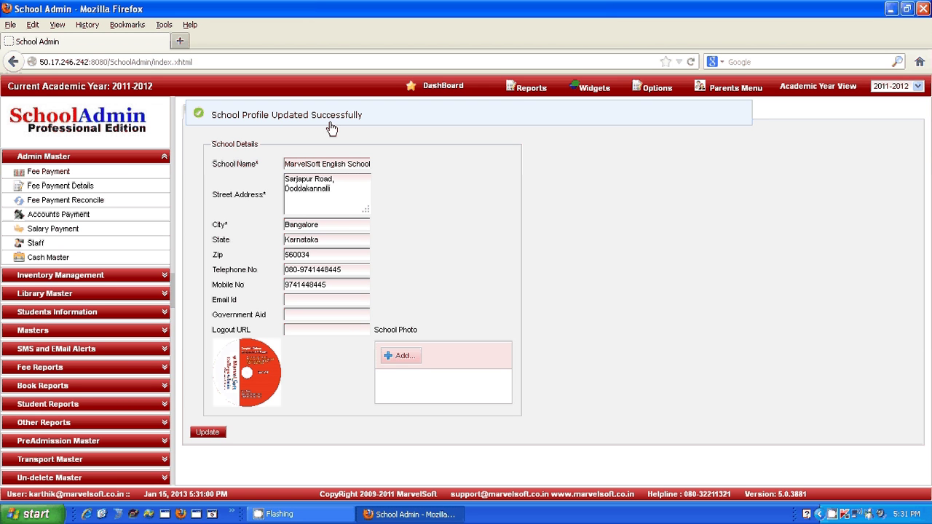
pyautogui.click(130, 157)
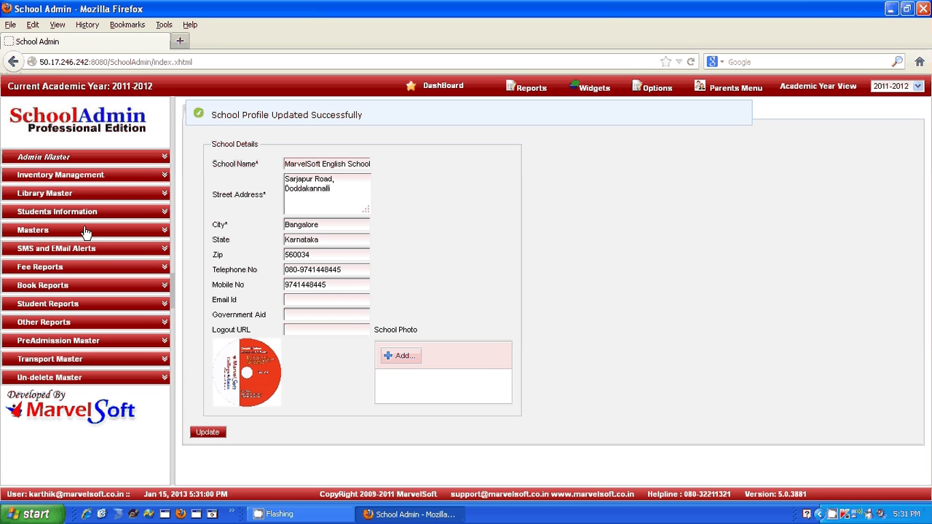
# Open Masters > Class to view the 18 classes from PG to demo class.
pyautogui.click(58, 233)
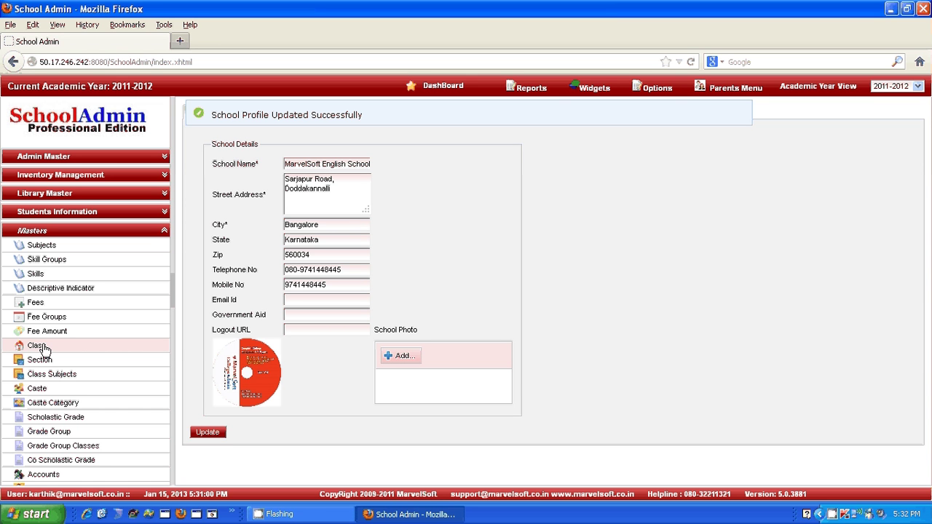
pyautogui.click(44, 351)
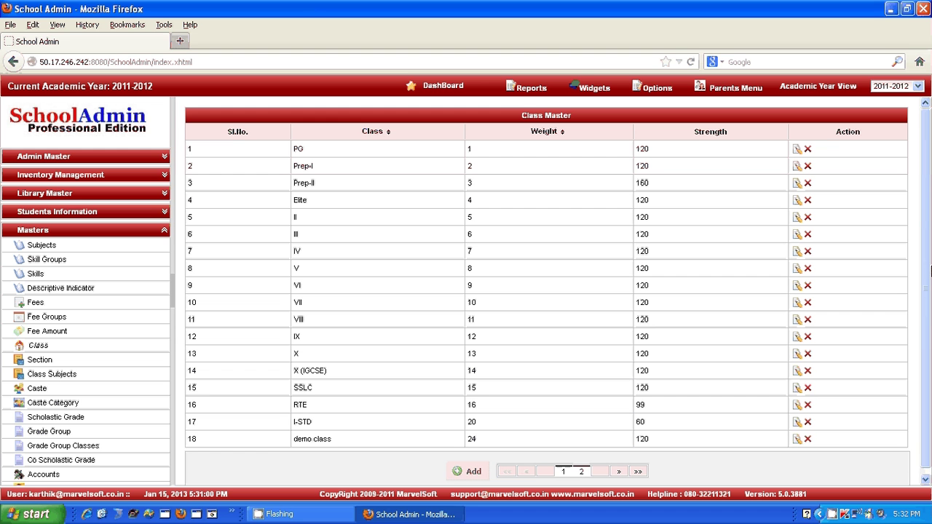
pyautogui.scroll(-1, 927, 217)
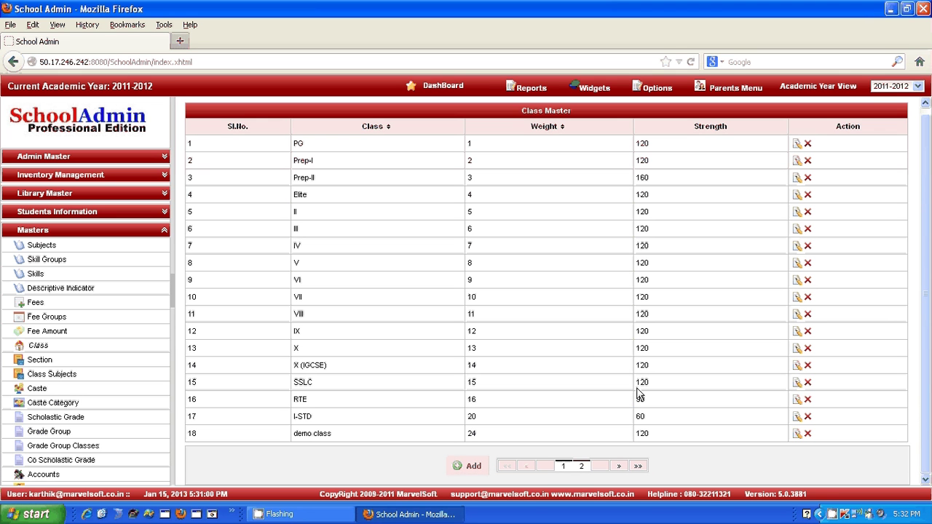
# Add class XI with weight 95 and strength 120, then close the form.
pyautogui.click(472, 468)
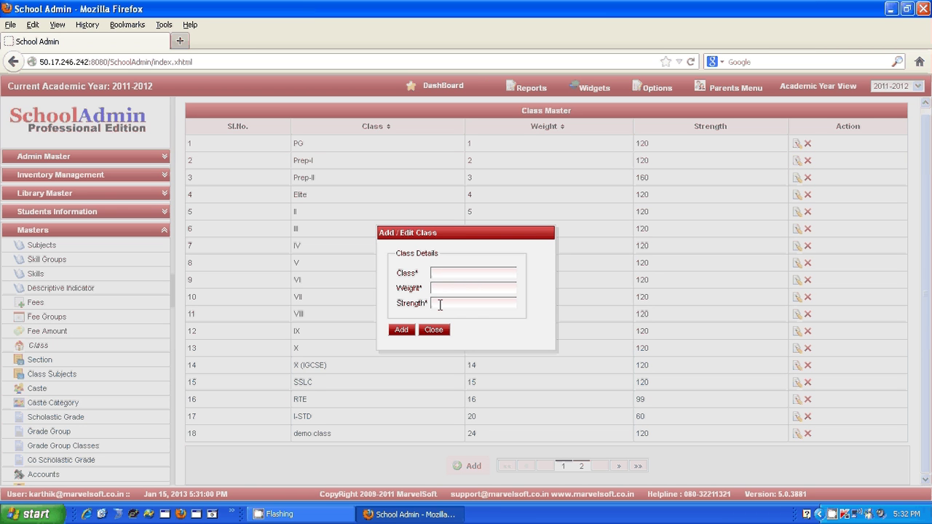
pyautogui.click(440, 305)
pyautogui.write('120')
pyautogui.click(437, 271)
pyautogui.write('te')
pyautogui.write('st')
pyautogui.press('BackSpace')
pyautogui.press('BackSpace')
pyautogui.press('BackSpace')
pyautogui.press('BackSpace')
pyautogui.write('X')
pyautogui.click(401, 331)
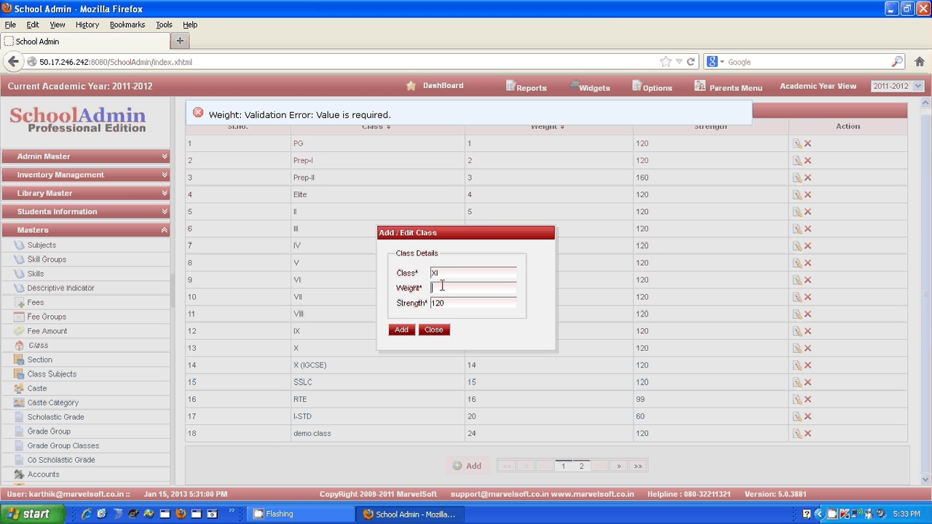
pyautogui.write('95')
pyautogui.click(404, 330)
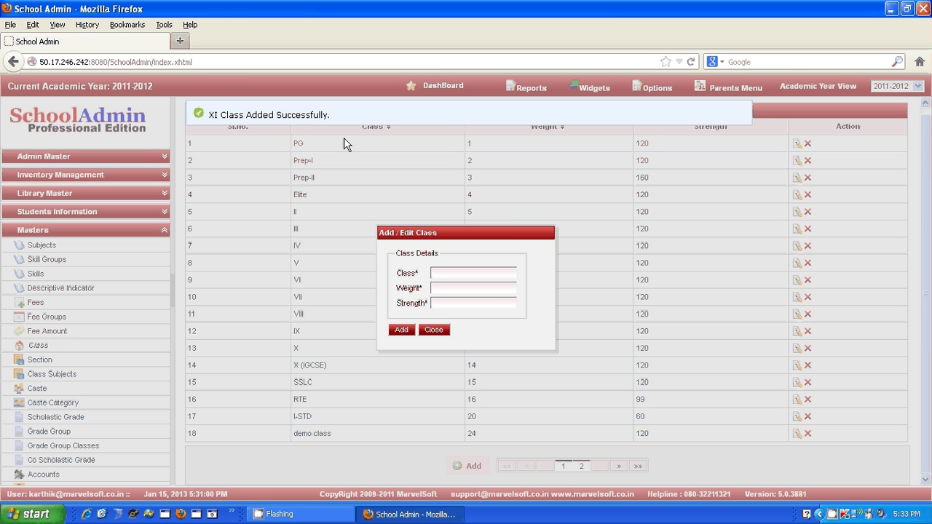
pyautogui.click(435, 330)
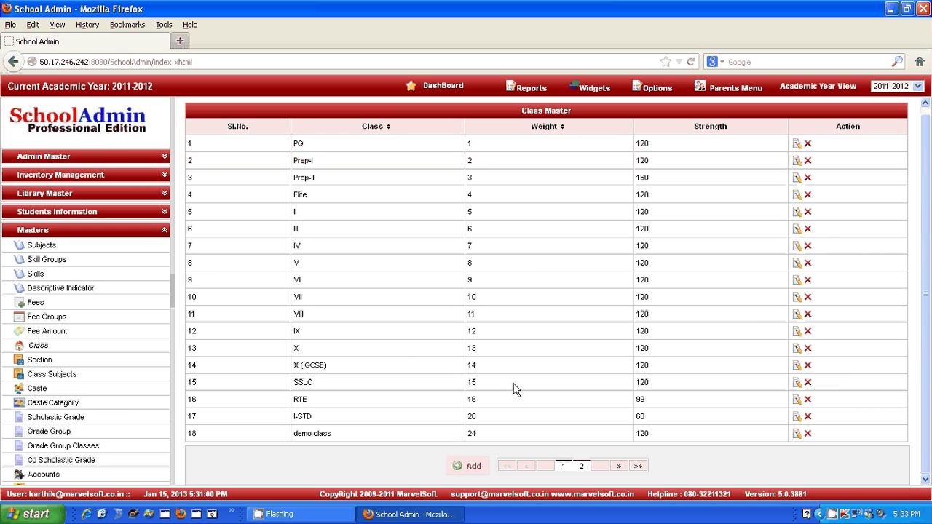
# Open Section Master and add a new section named G.
pyautogui.click(40, 361)
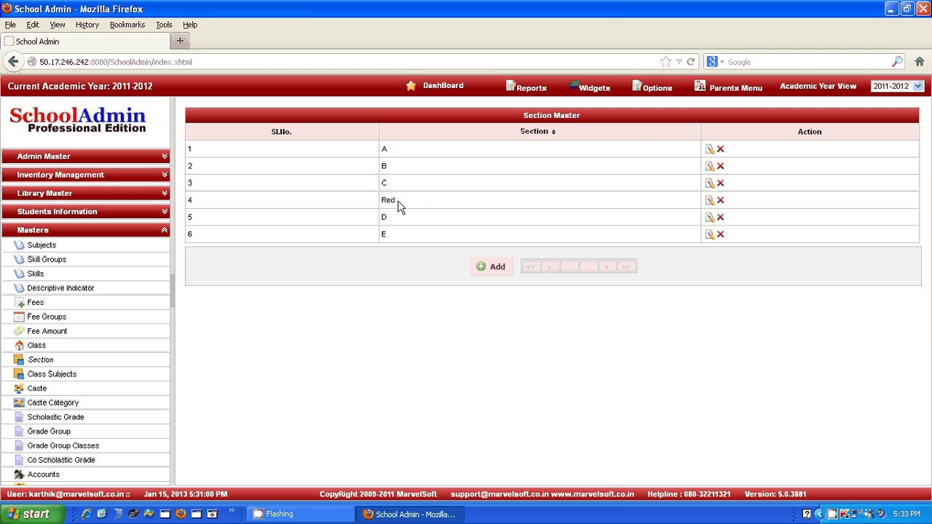
pyautogui.click(490, 270)
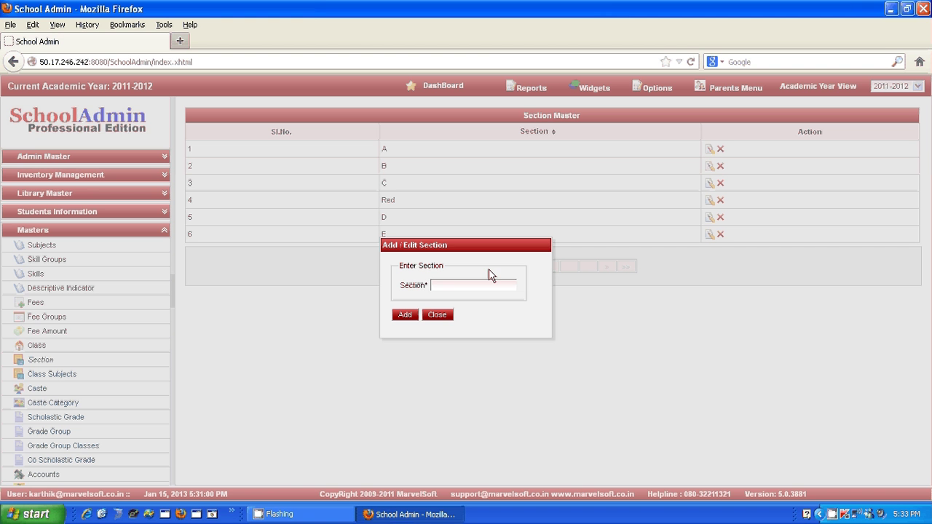
pyautogui.click(453, 285)
pyautogui.write('g')
pyautogui.press('BackSpace')
pyautogui.write('G')
pyautogui.click(404, 316)
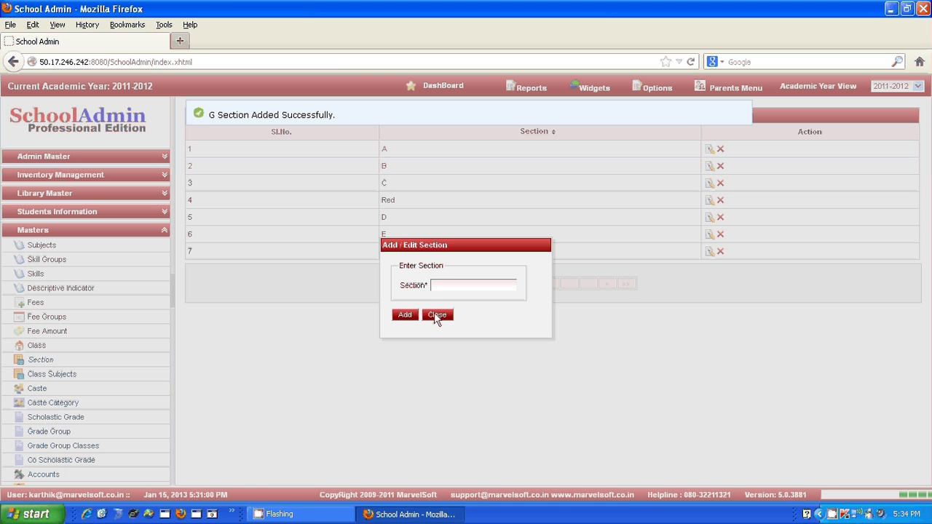
pyautogui.click(435, 315)
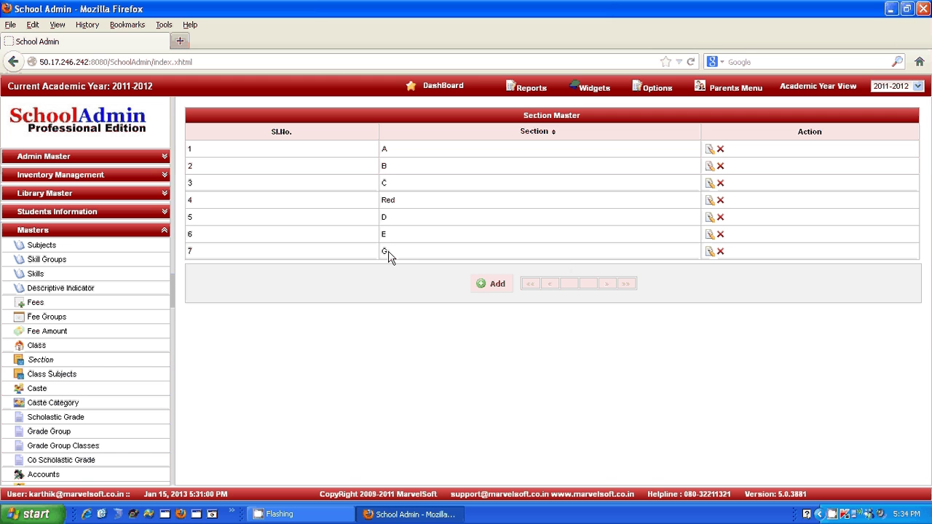
# Reopen section G for editing and save it again with Update.
pyautogui.click(709, 252)
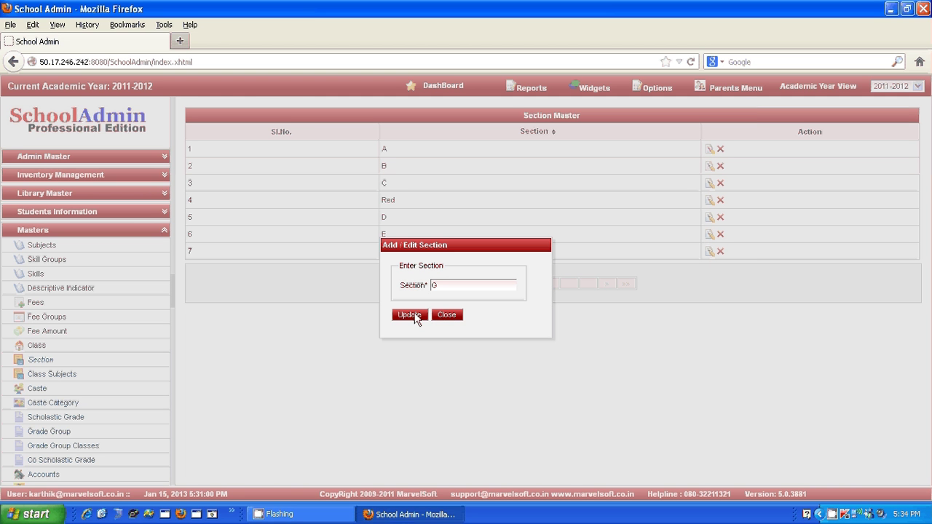
pyautogui.click(413, 317)
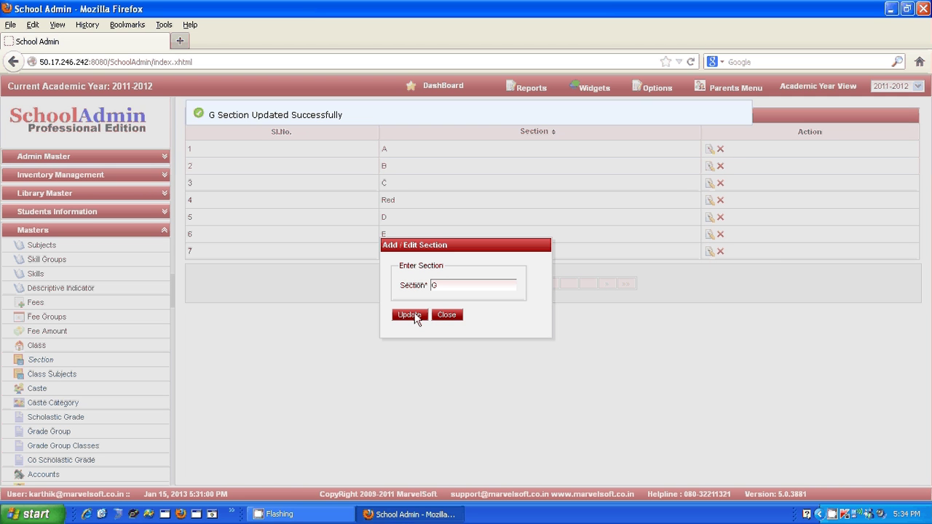
pyautogui.click(453, 314)
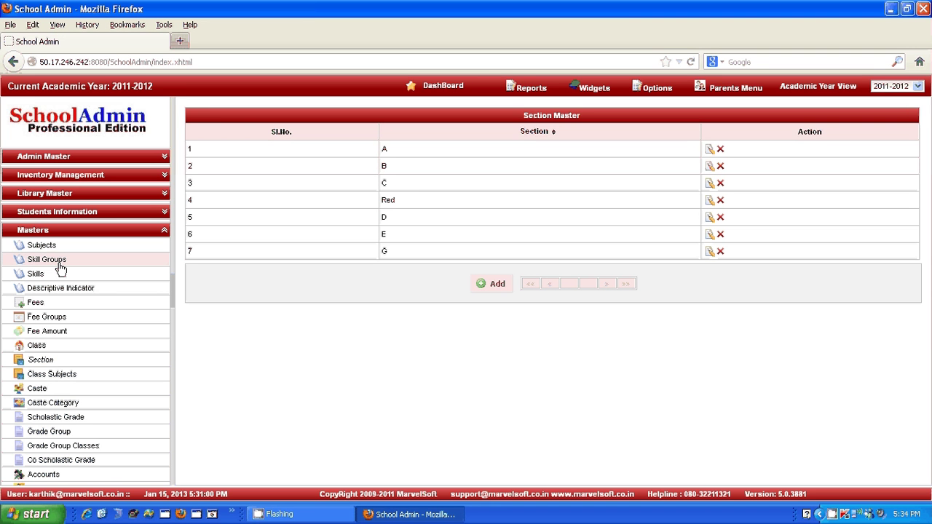
# Open Masters > Subjects and look over the 18 subjects from English to Electives.
pyautogui.click(44, 247)
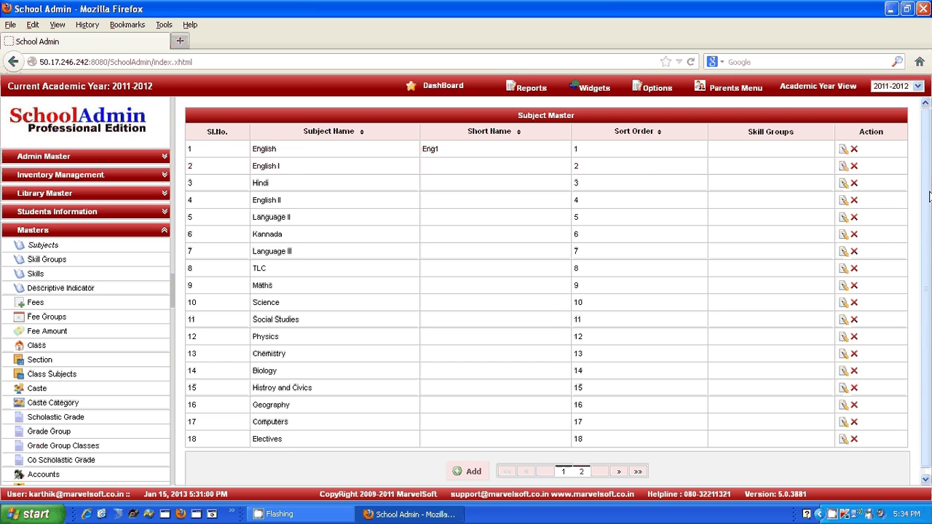
pyautogui.moveTo(929, 195); pyautogui.dragTo(929, 210)
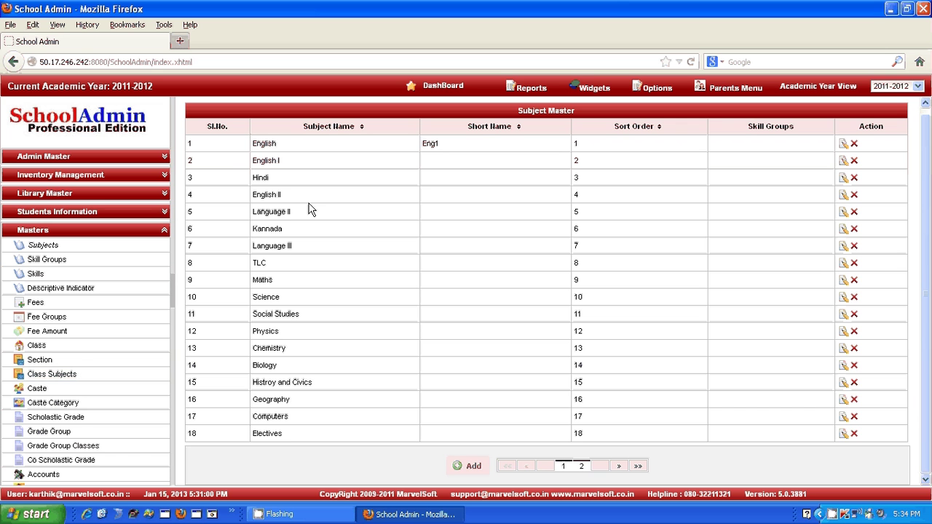
pyautogui.moveTo(277, 144); pyautogui.dragTo(269, 143)
pyautogui.doubleClick(270, 143)
pyautogui.click(274, 212)
# In Class Subjects, tick class XI and section G, copy English across, and save.
pyautogui.click(52, 377)
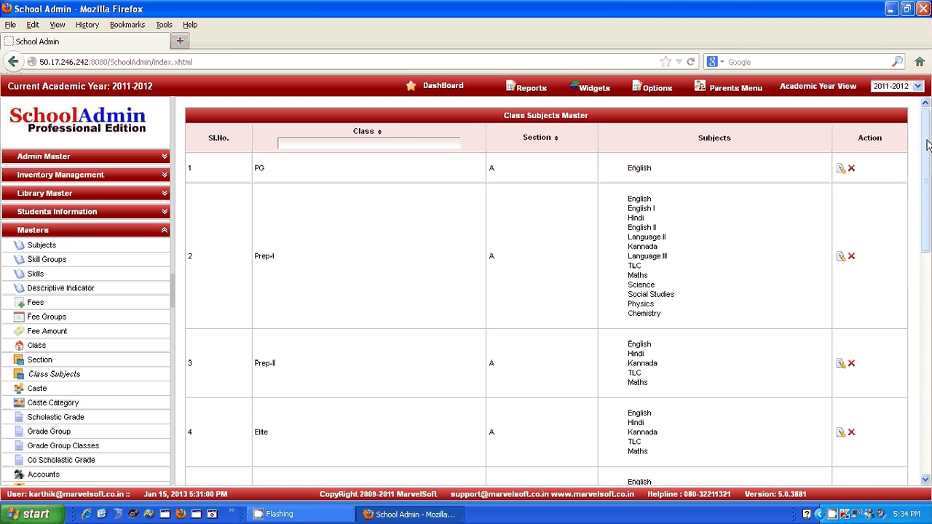
pyautogui.moveTo(928, 145); pyautogui.dragTo(930, 411)
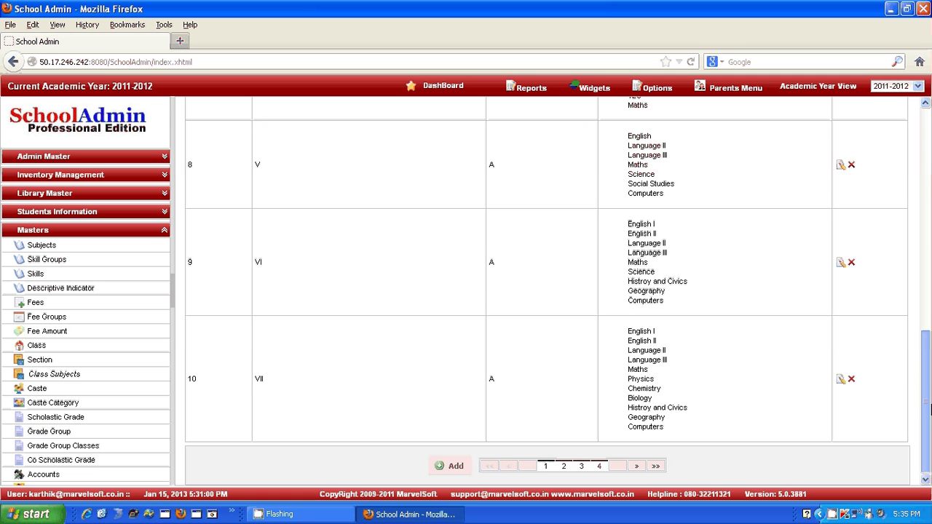
pyautogui.click(456, 466)
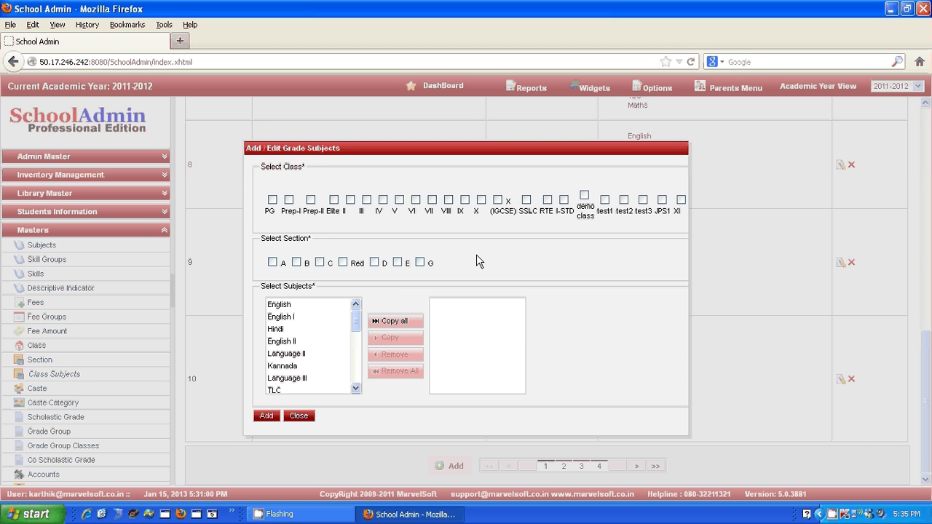
pyautogui.moveTo(689, 281)
pyautogui.mouseDown()
pyautogui.moveTo(734, 273)
pyautogui.moveTo(856, 277)
pyautogui.mouseUp()
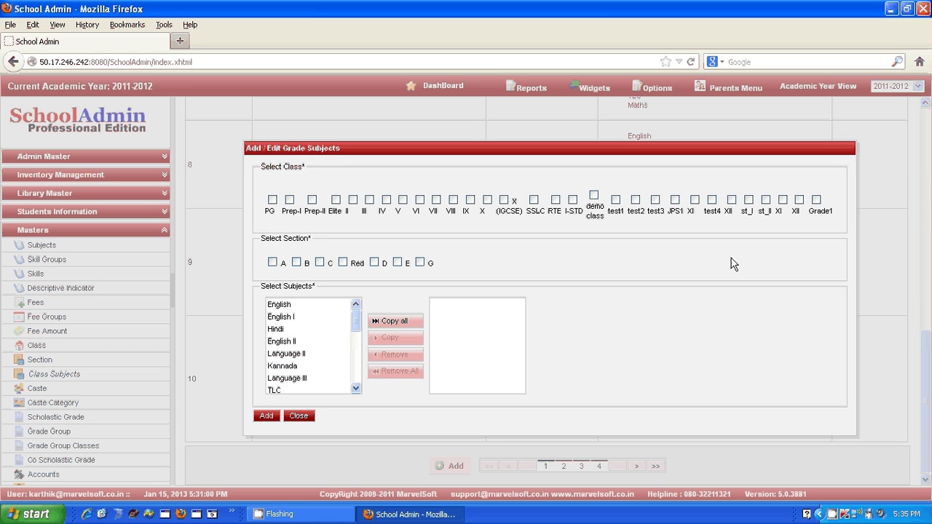
pyautogui.click(783, 201)
pyautogui.click(421, 264)
pyautogui.click(278, 303)
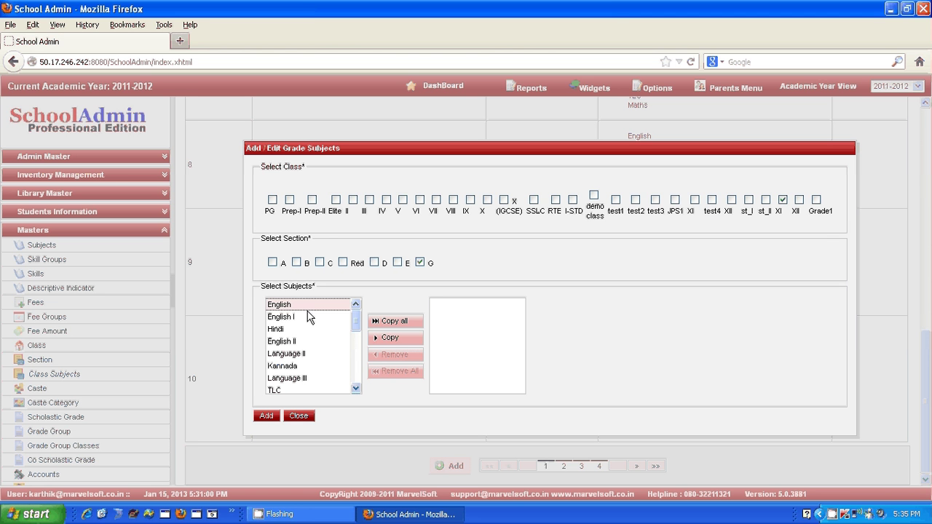
pyautogui.click(386, 339)
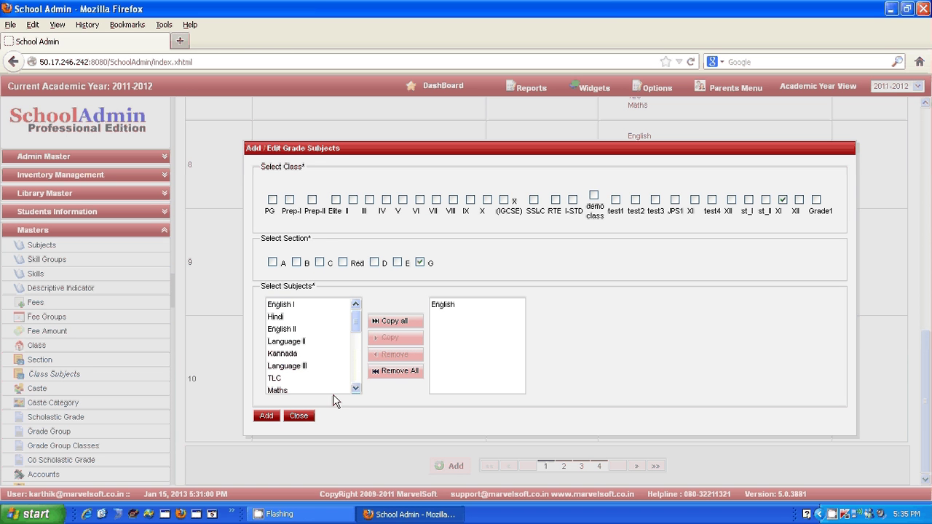
pyautogui.click(266, 416)
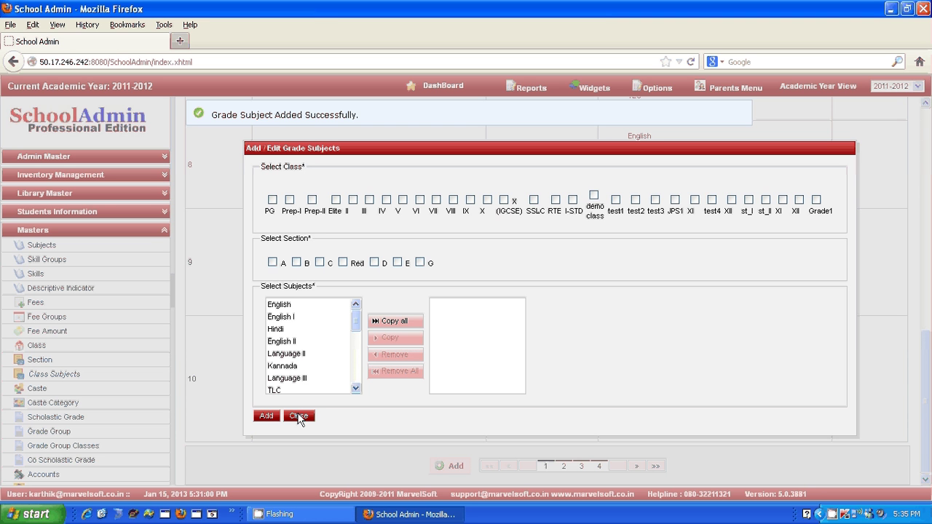
pyautogui.click(298, 416)
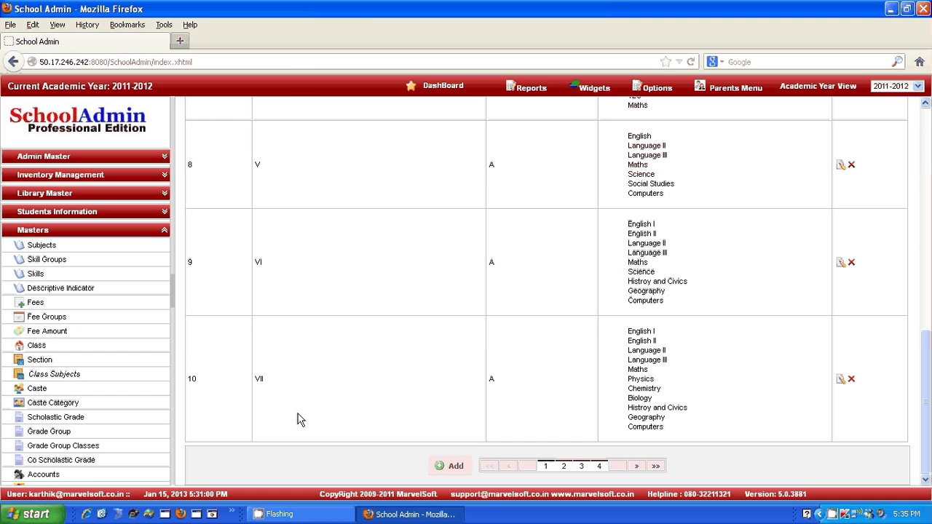
# Go to Students Information > Students and open a blank Add Student form.
pyautogui.click(82, 233)
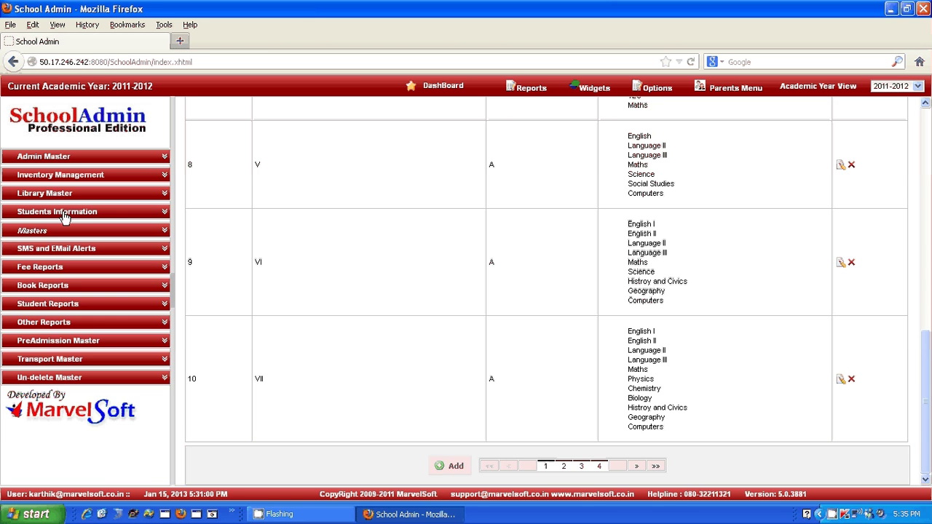
pyautogui.click(82, 216)
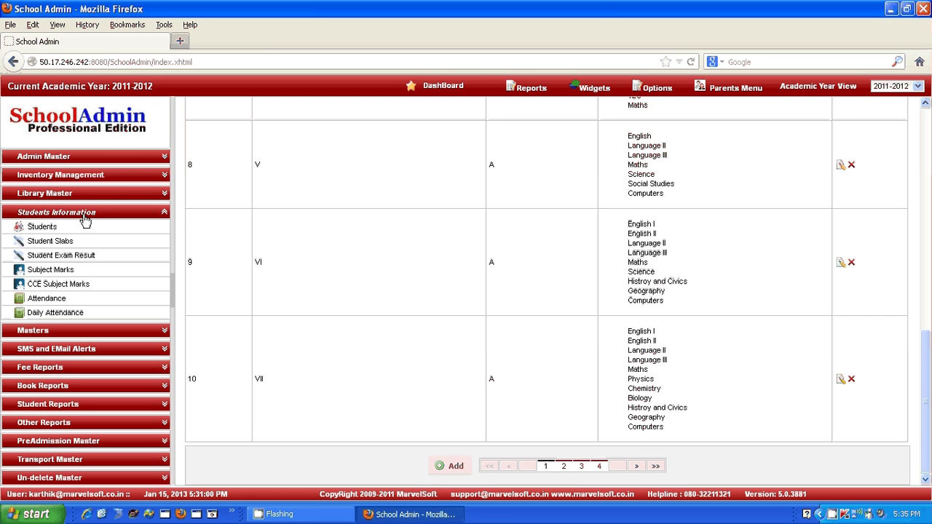
pyautogui.click(41, 228)
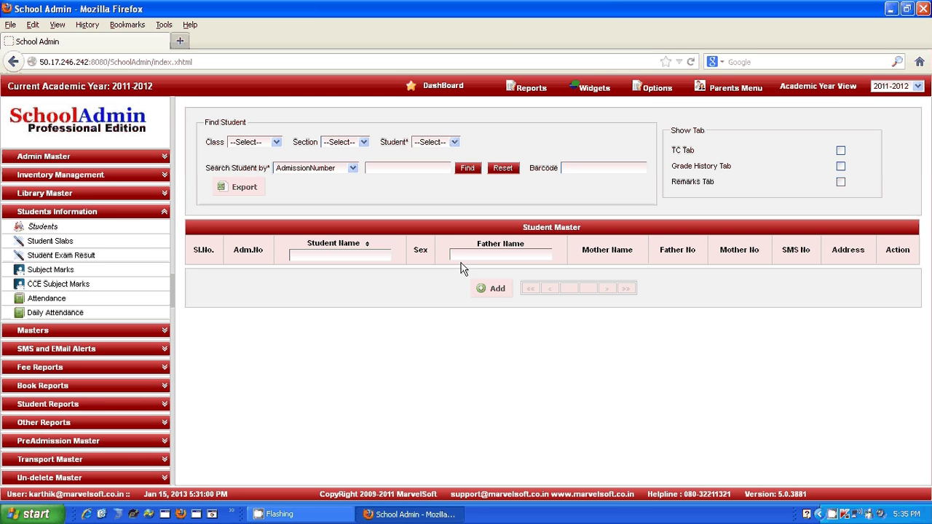
pyautogui.click(494, 290)
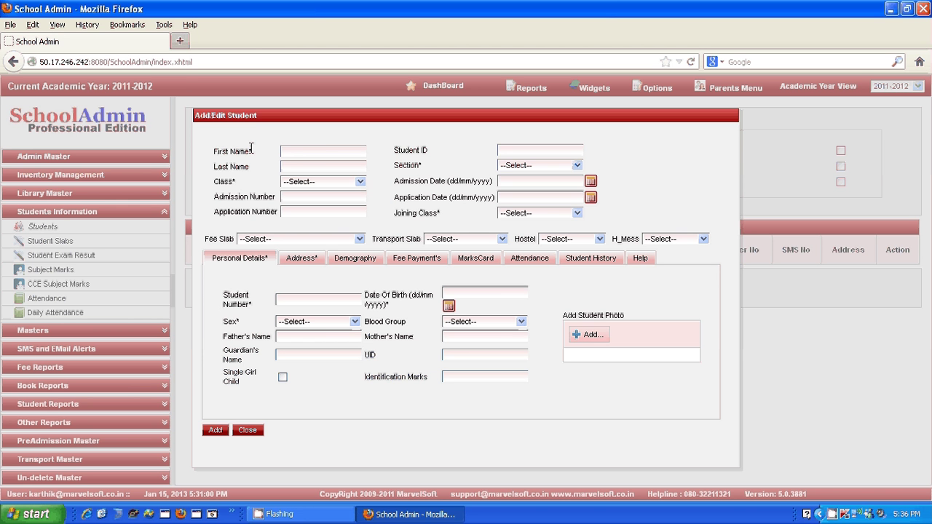
# Enter first name karthik and set class XI, section G.
pyautogui.click(296, 151)
pyautogui.write('kar')
pyautogui.write('th')
pyautogui.write('ik')
pyautogui.click(359, 182)
pyautogui.moveTo(361, 220)
pyautogui.mouseDown()
pyautogui.moveTo(361, 286)
pyautogui.moveTo(324, 357)
pyautogui.mouseUp()
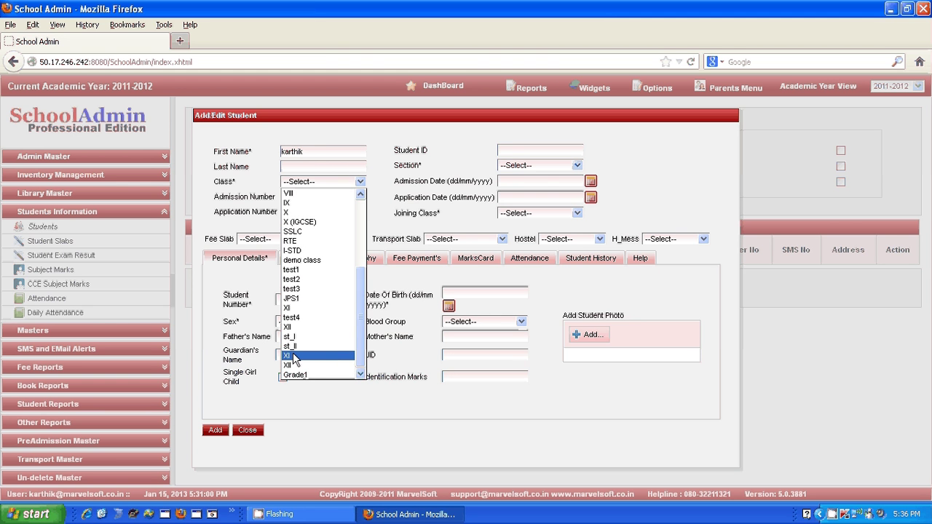
pyautogui.click(295, 356)
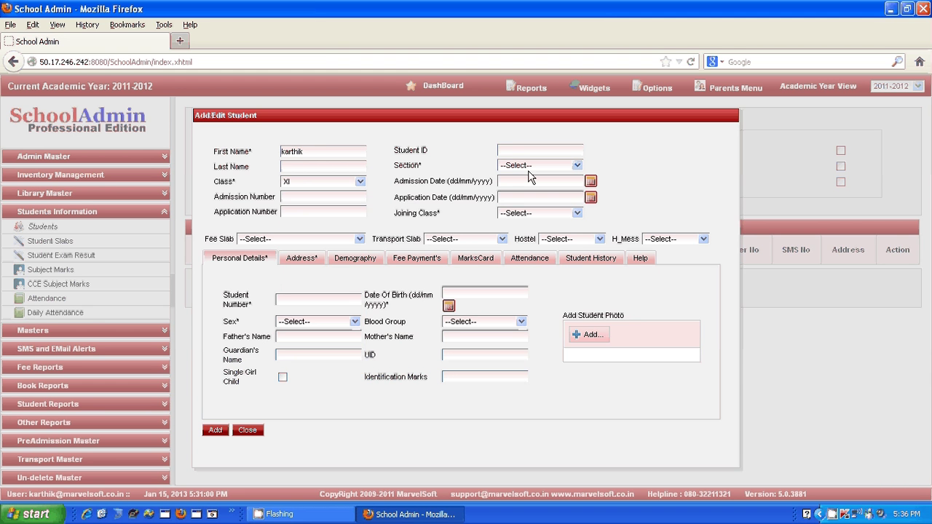
pyautogui.click(531, 167)
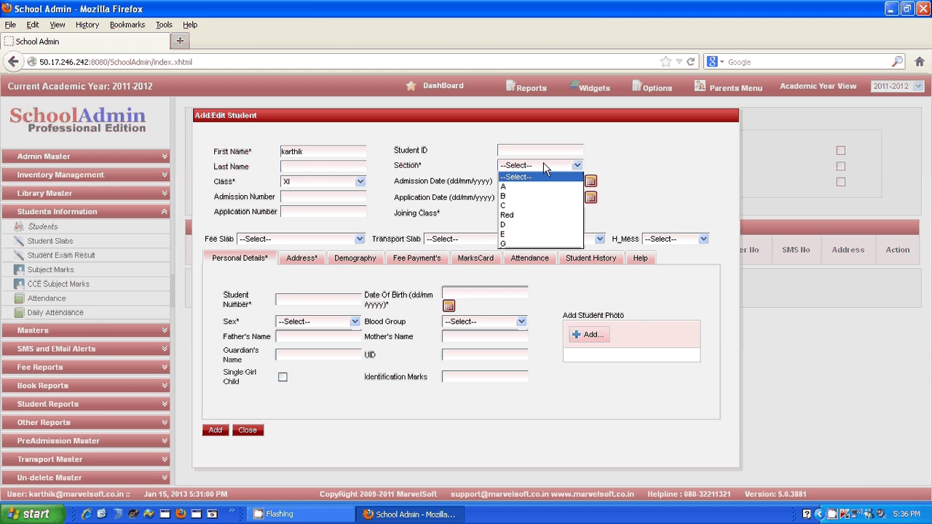
pyautogui.click(518, 243)
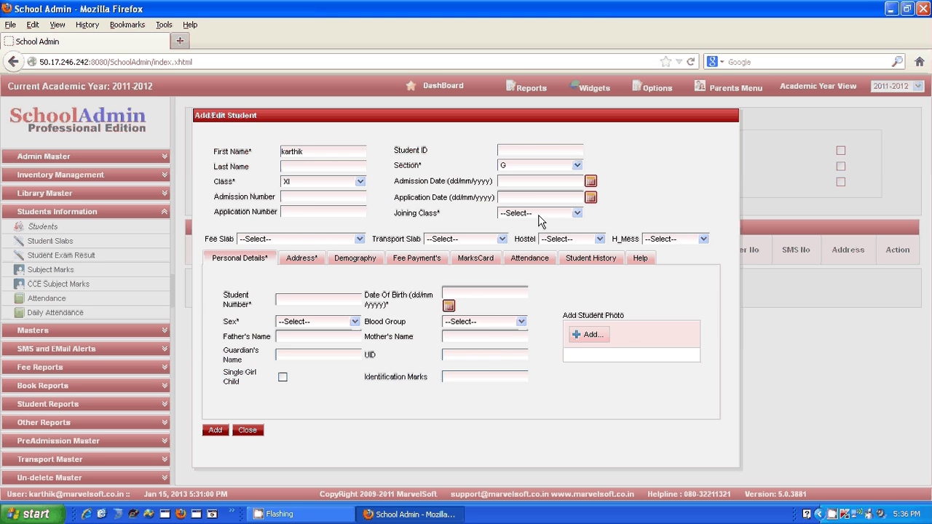
# Set the joining class to V and sex to Boy.
pyautogui.click(540, 215)
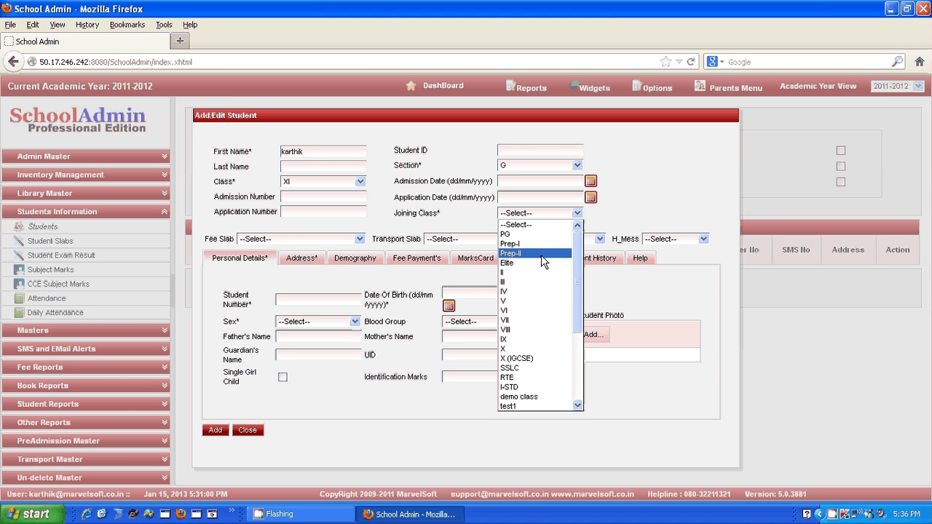
pyautogui.click(528, 302)
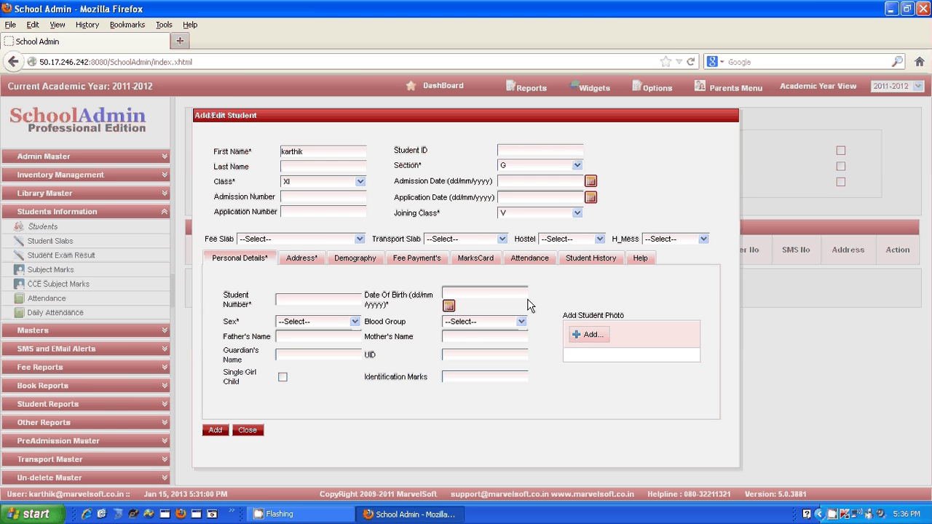
pyautogui.click(327, 322)
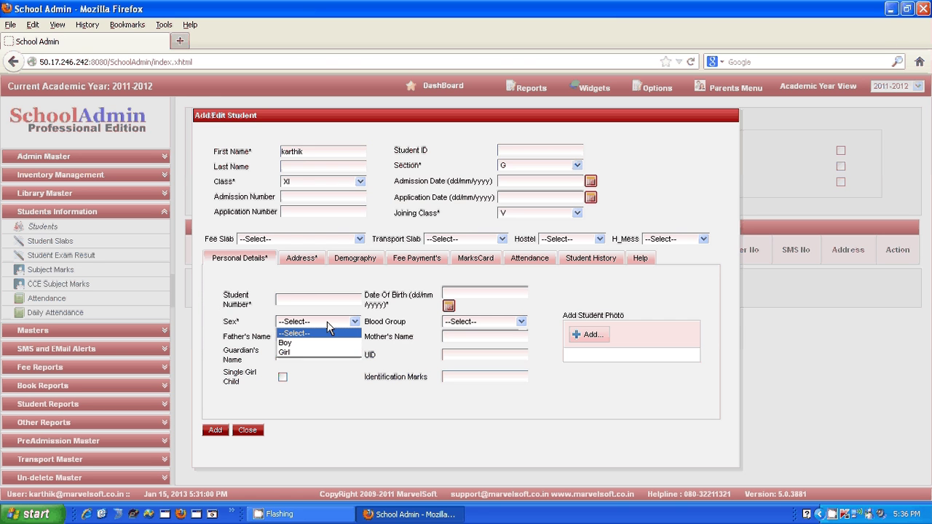
pyautogui.click(322, 332)
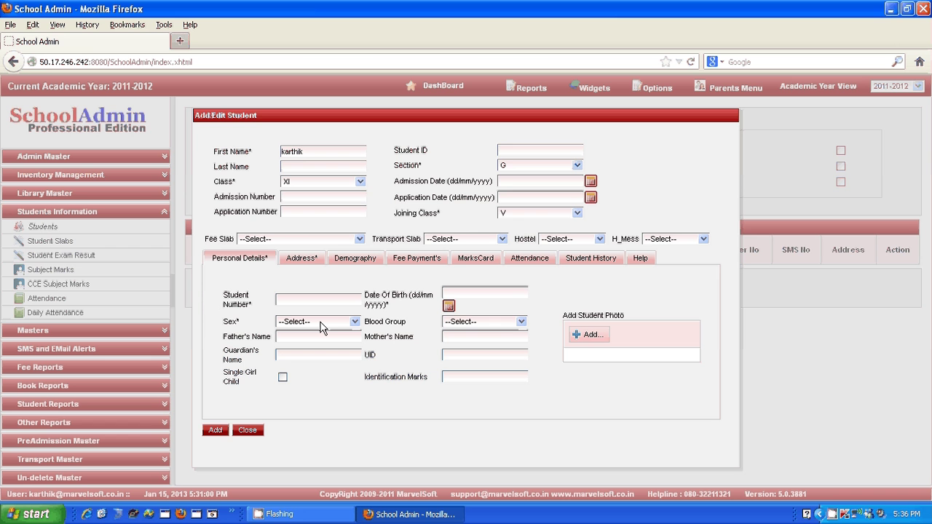
pyautogui.click(321, 325)
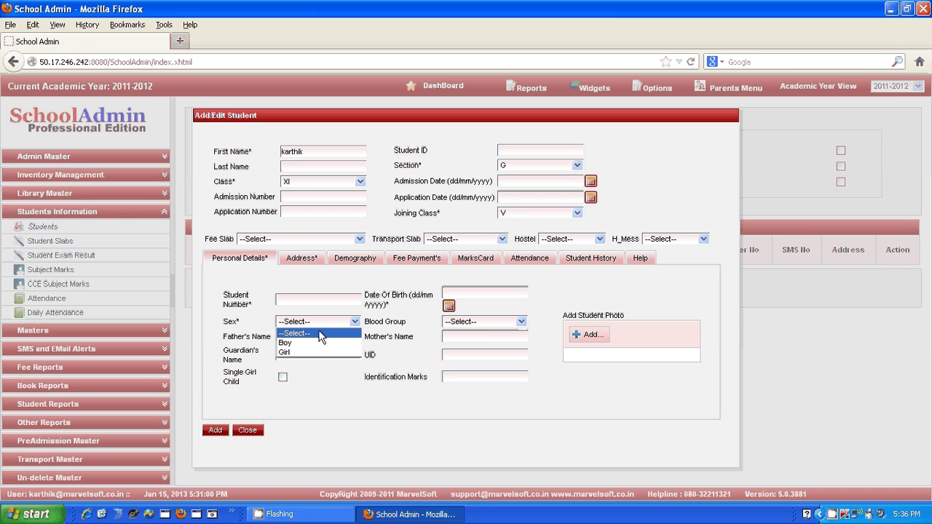
pyautogui.click(316, 343)
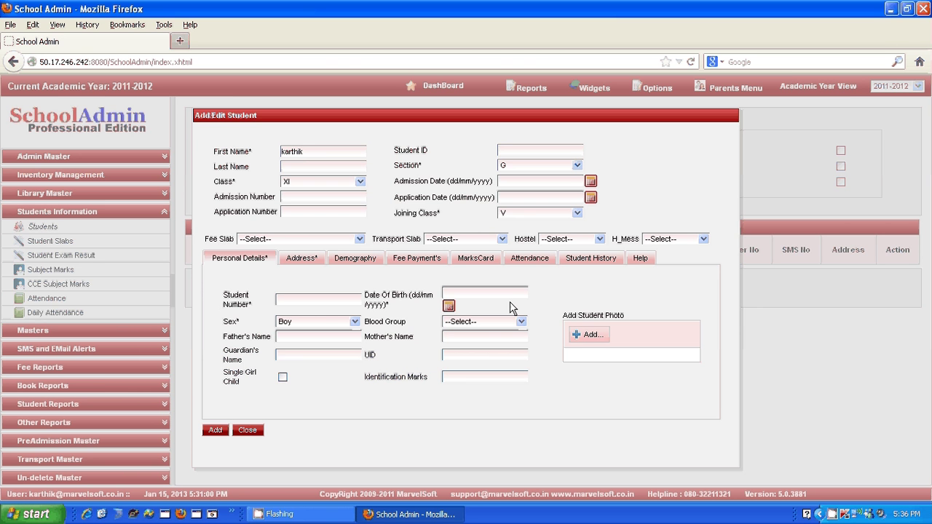
# Pick 01/01/2008 as the date of birth from the calendar.
pyautogui.click(449, 306)
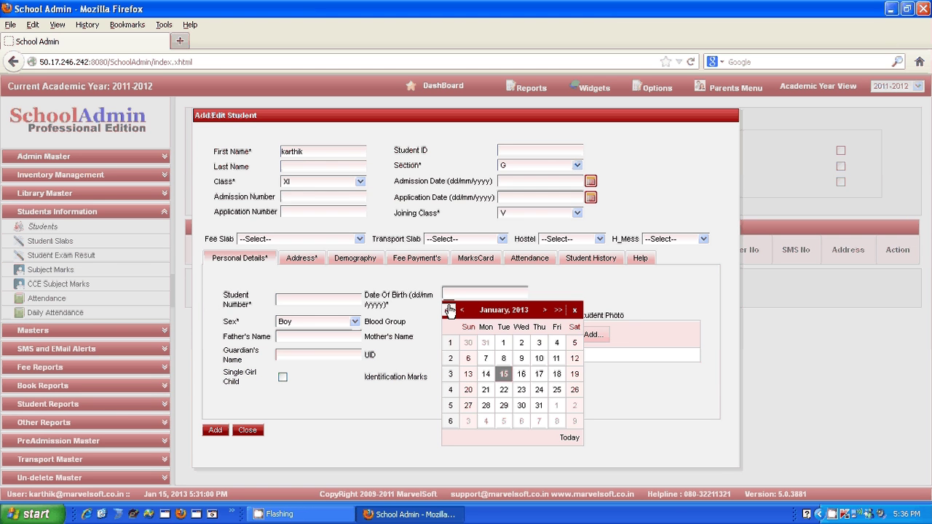
pyautogui.click(450, 313)
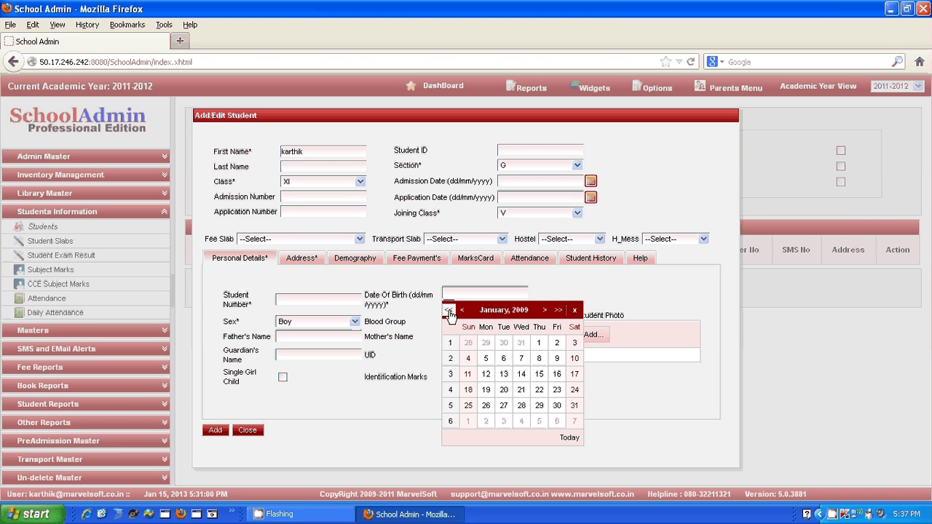
pyautogui.click(451, 313)
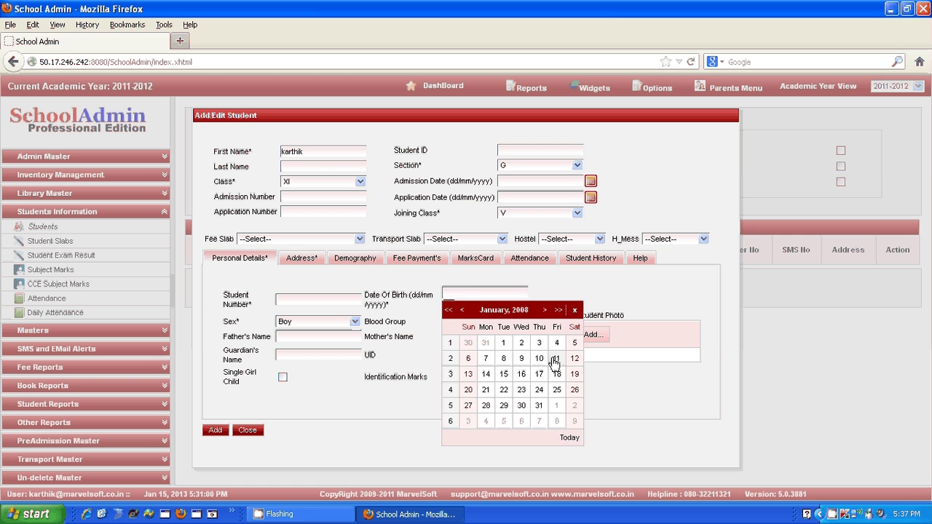
pyautogui.click(503, 342)
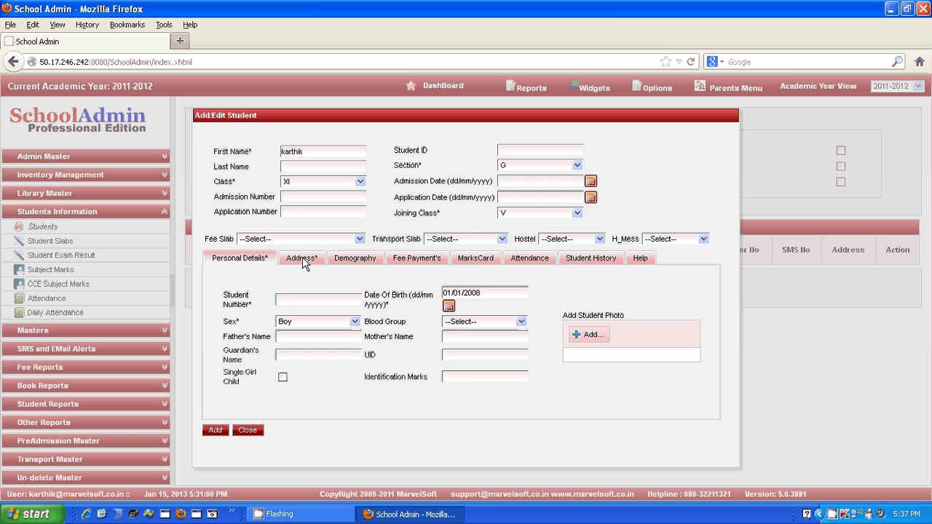
# Enter bangalore as both the student's address and city.
pyautogui.click(303, 262)
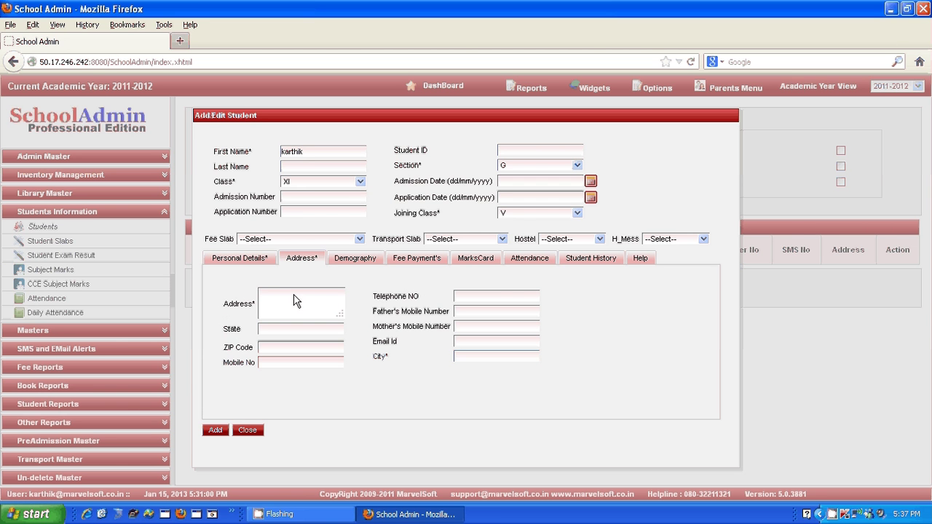
pyautogui.click(288, 293)
pyautogui.write('bangalore')
pyautogui.click(459, 356)
pyautogui.write('bangalore')
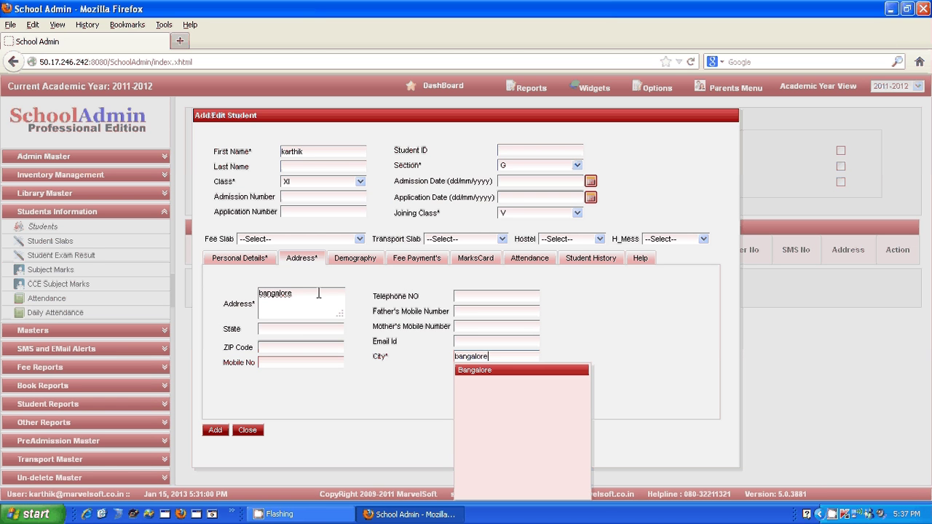
pyautogui.click(240, 261)
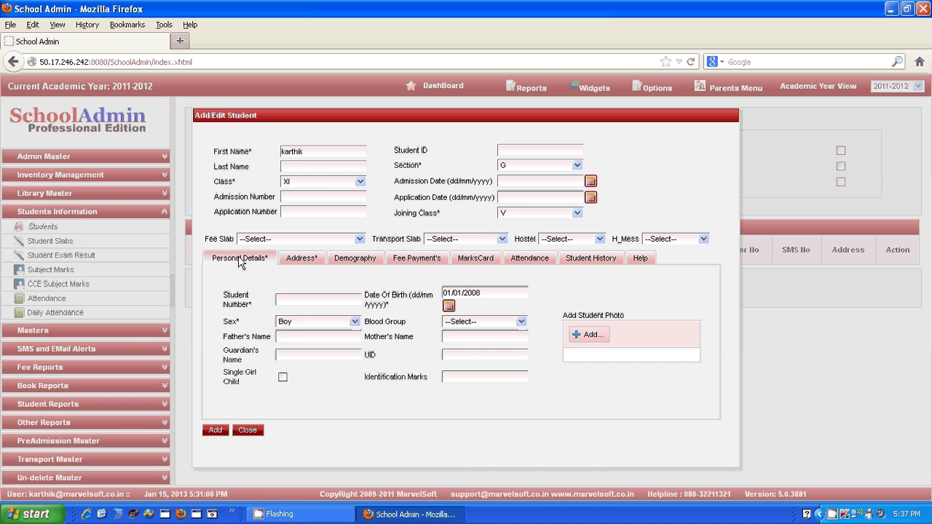
pyautogui.click(289, 297)
pyautogui.write('1')
pyautogui.write('02099')
pyautogui.write('0')
pyautogui.click(214, 429)
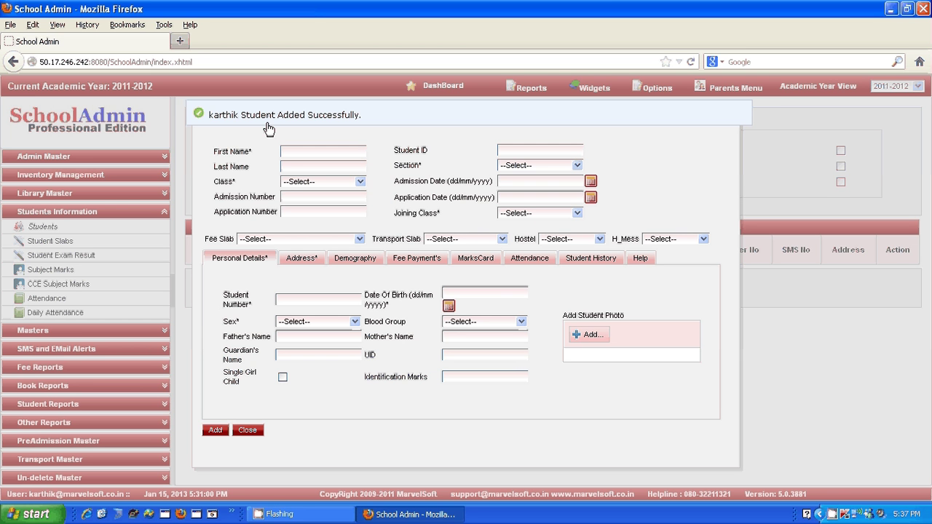
pyautogui.click(249, 429)
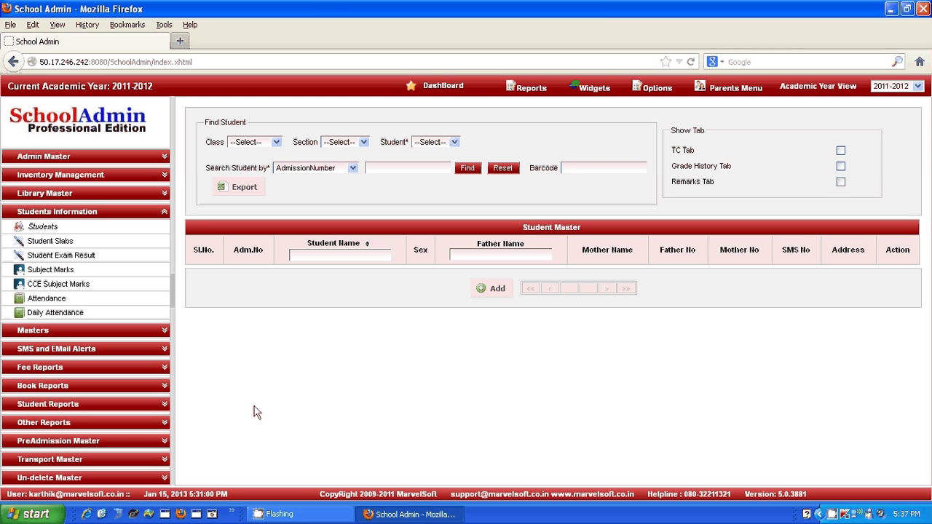
# Search Student Master for class XI and open karthik's row for editing.
pyautogui.click(255, 143)
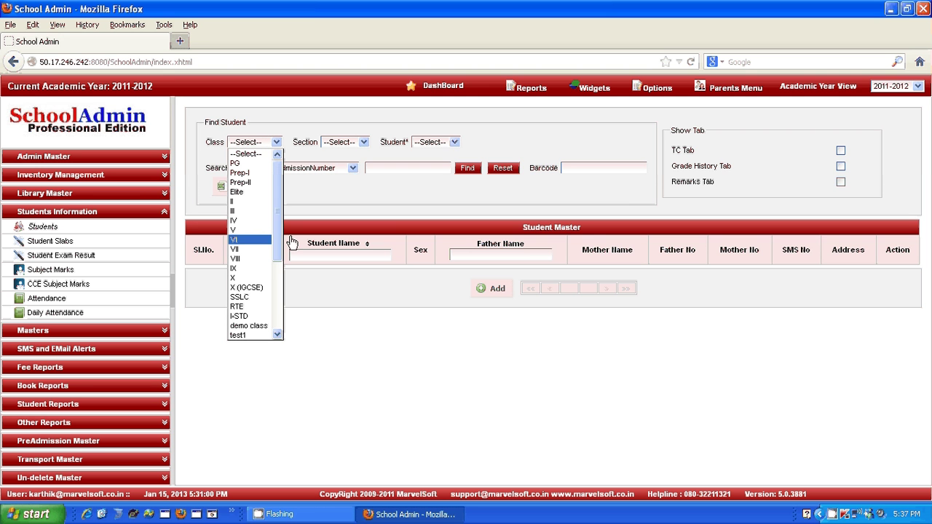
pyautogui.scroll(-3, 291, 242)
pyautogui.scroll(-1, 295, 293)
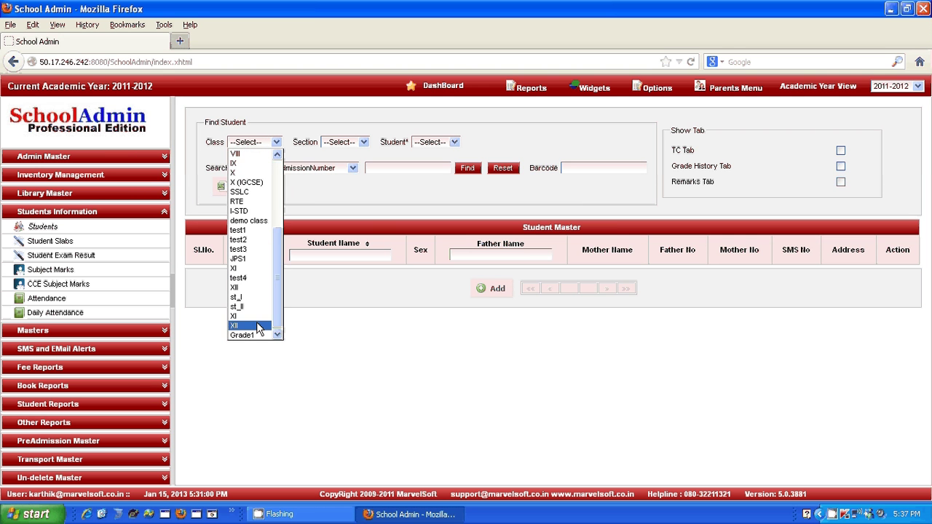
pyautogui.click(250, 319)
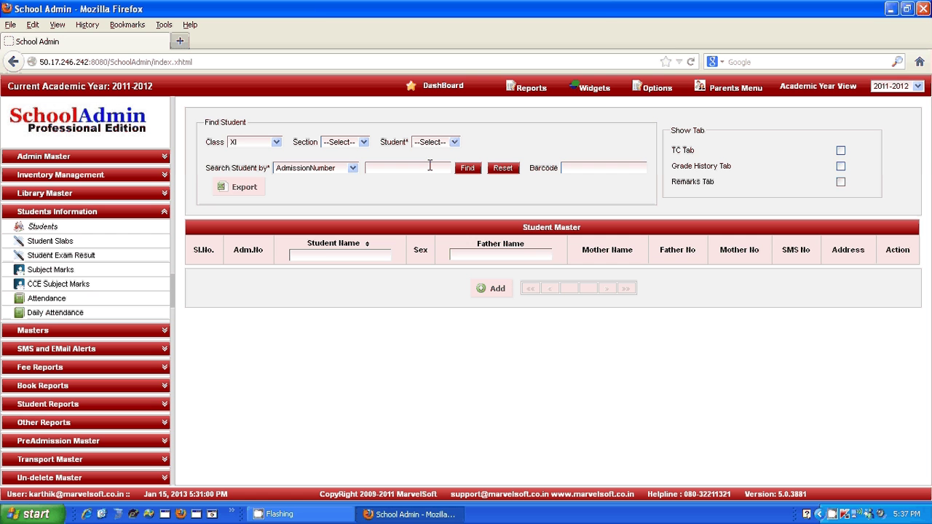
pyautogui.click(466, 169)
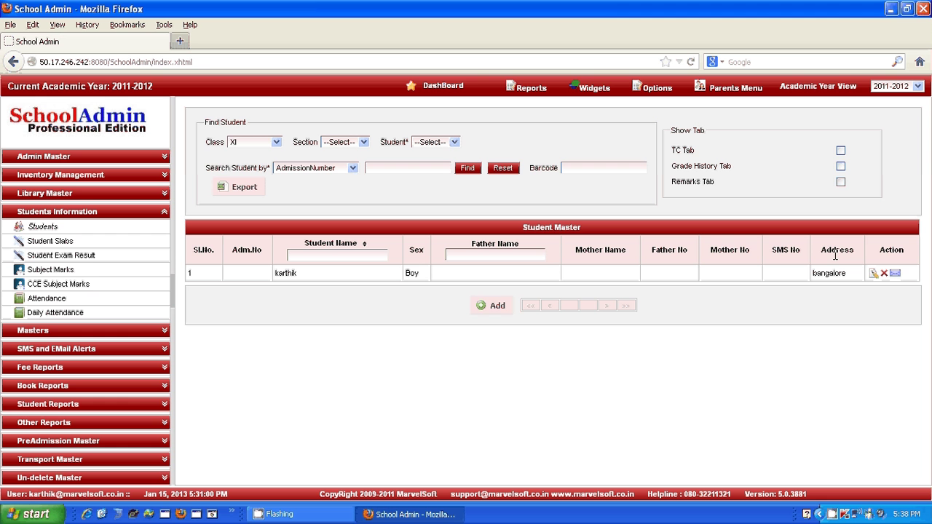
pyautogui.click(873, 274)
pyautogui.click(873, 275)
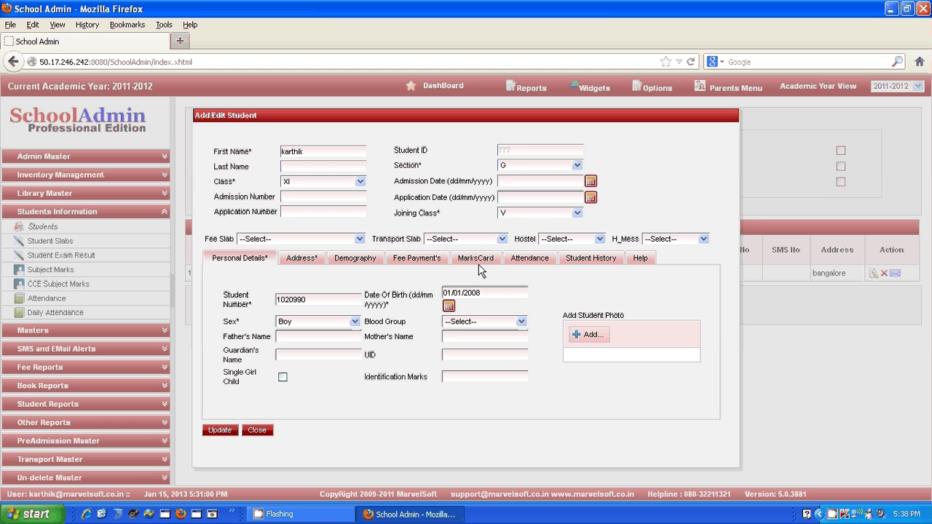
# Edit karthik's address to 'Rajajinagar, bangalore' and click Update.
pyautogui.click(300, 263)
pyautogui.doubleClick(260, 294)
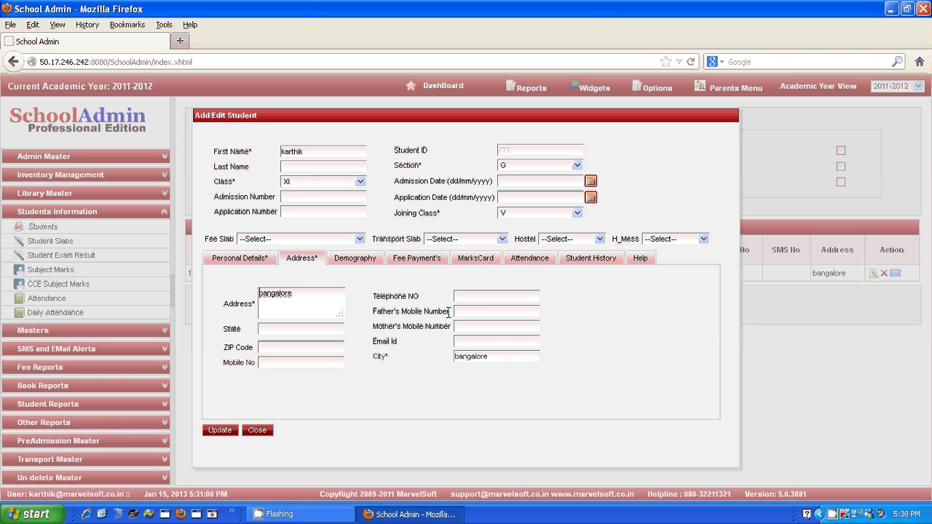
pyautogui.write('Ra')
pyautogui.write('jajinag')
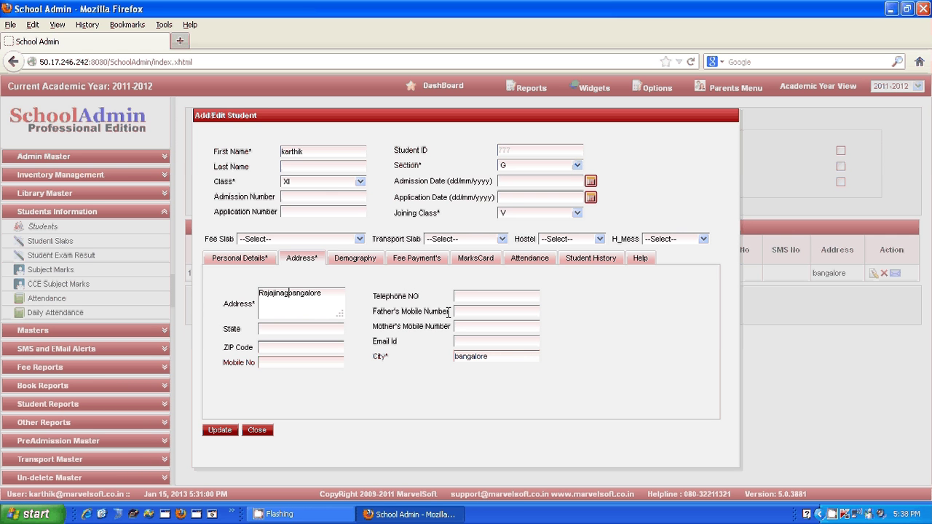
pyautogui.write('ar,')
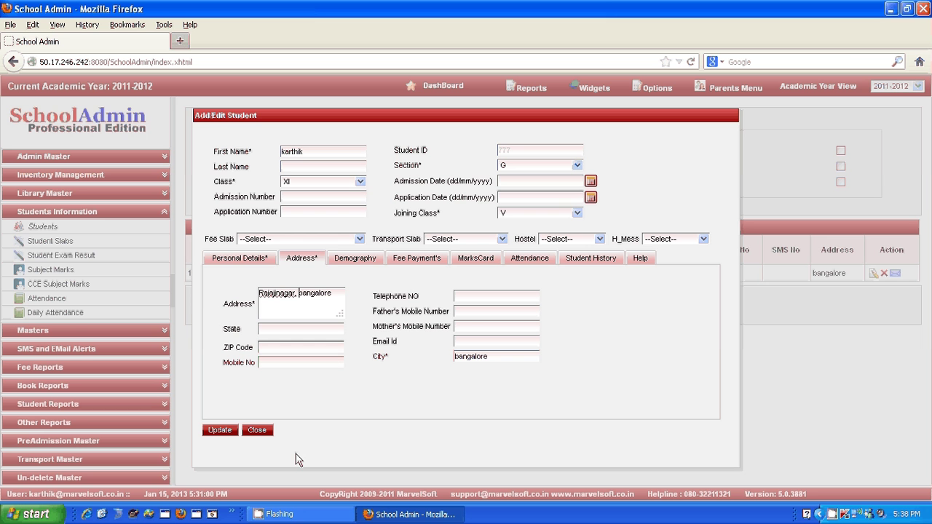
pyautogui.click(225, 430)
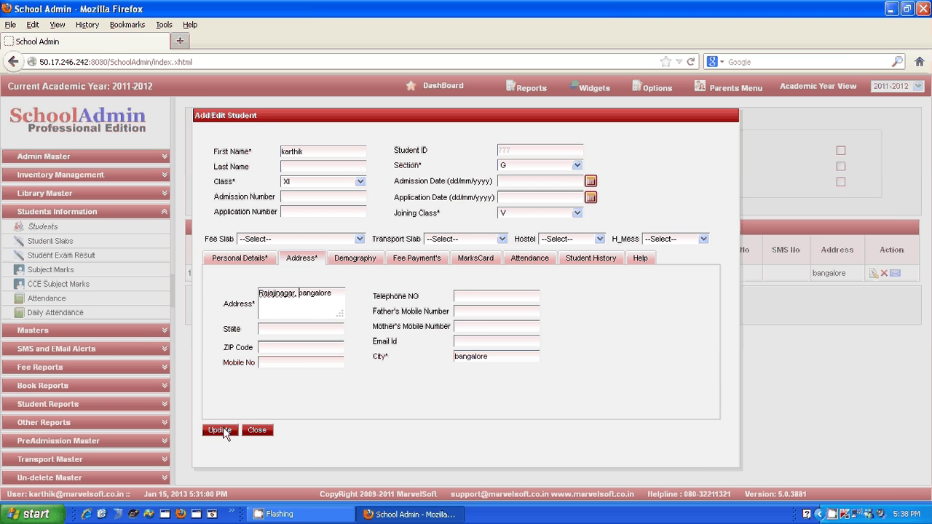